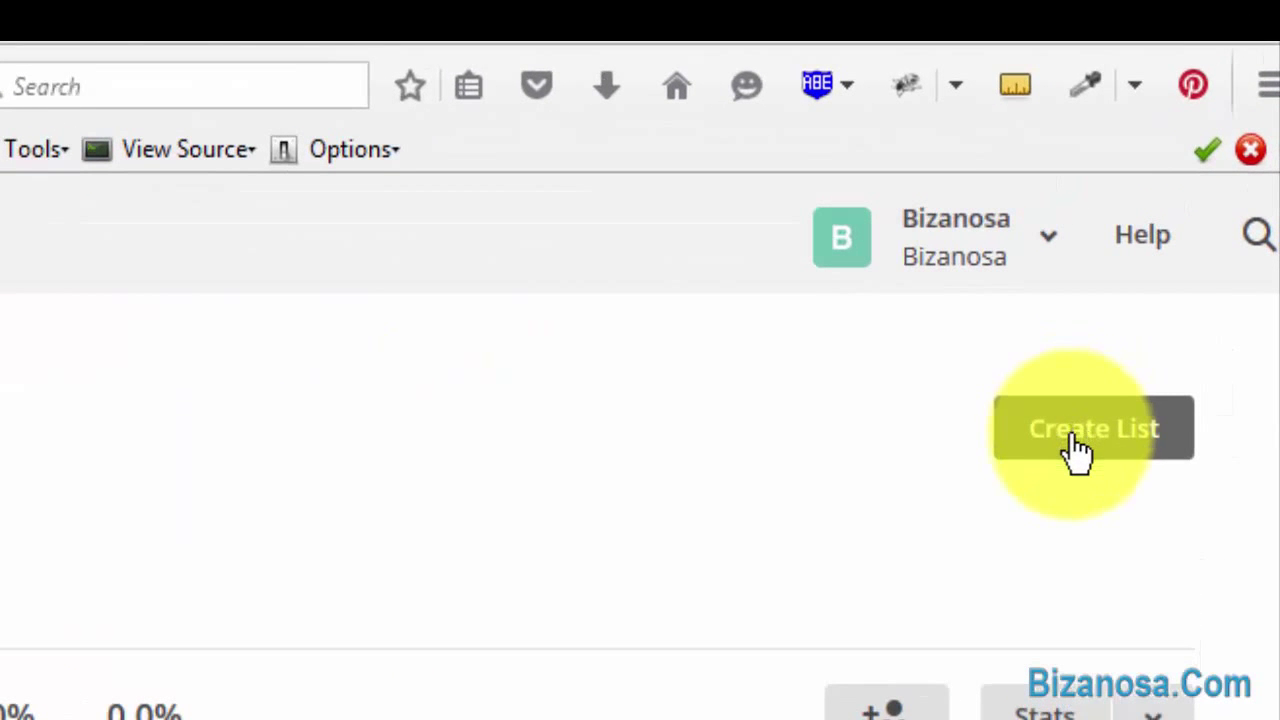
Start a brand new list named 'Bizanosa 2'
{"action": "left_click", "coordinate": [1070, 440]}
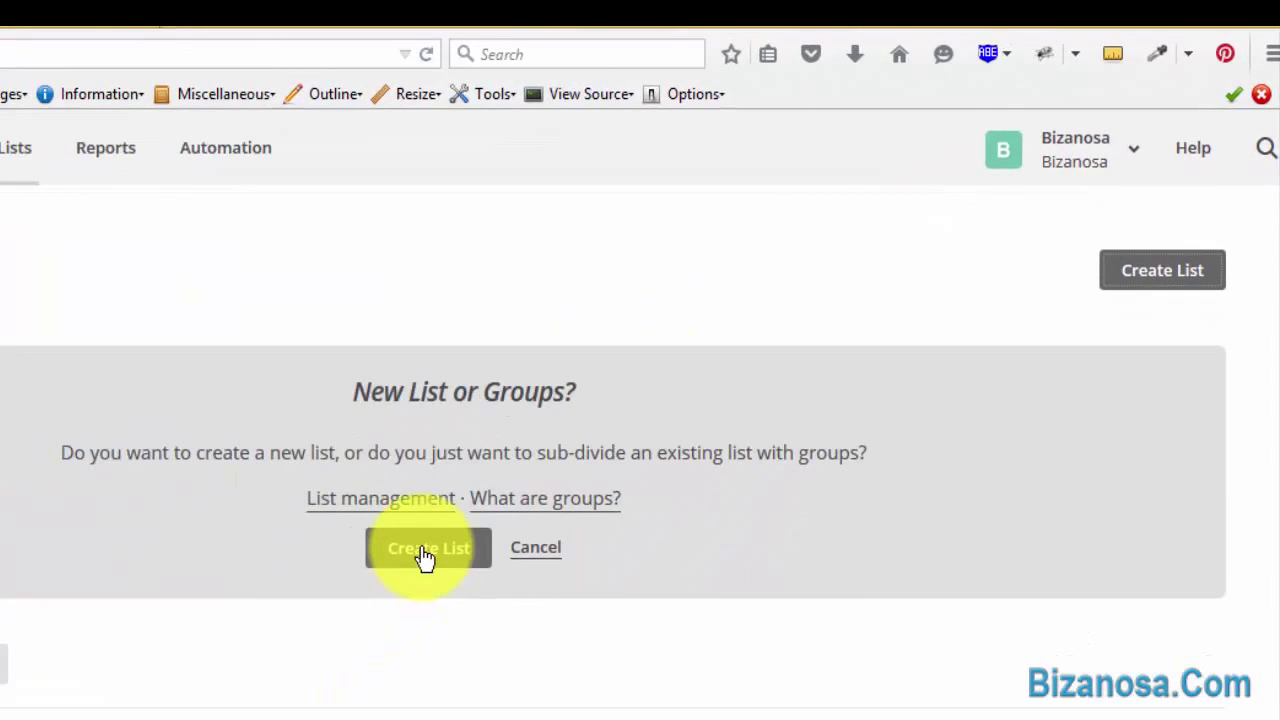
{"action": "left_click", "coordinate": [358, 591]}
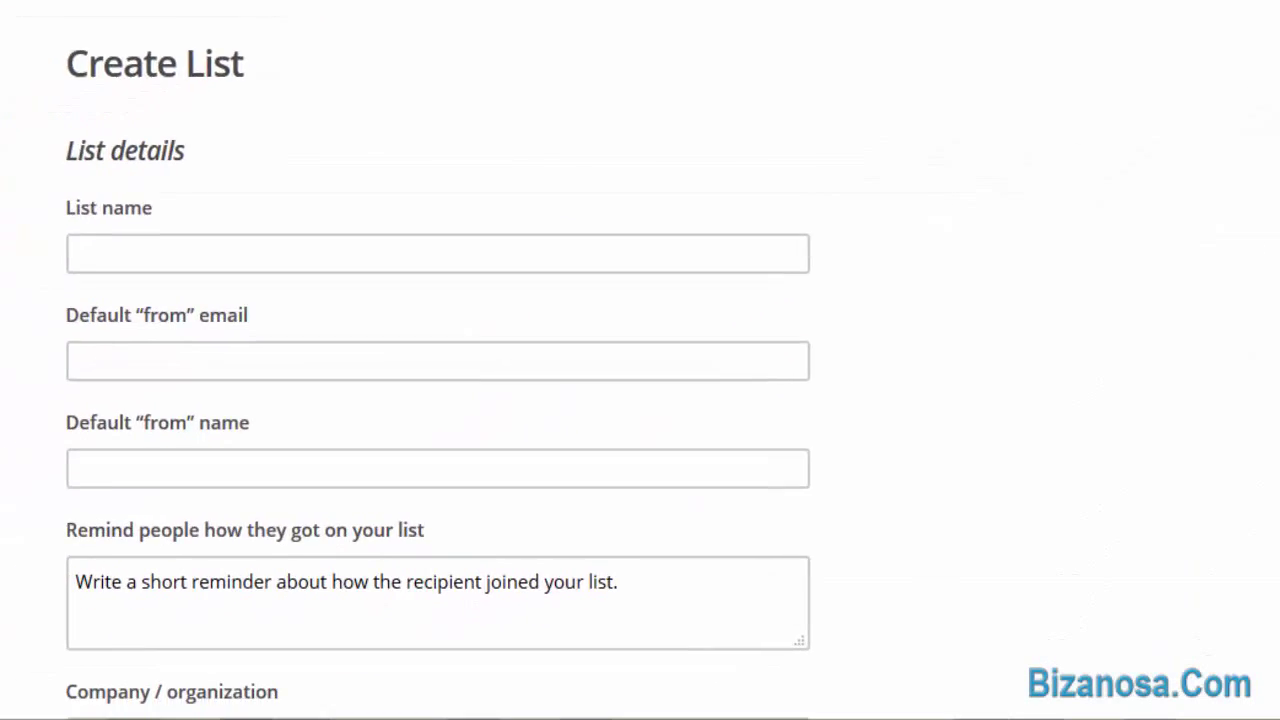
{"action": "scroll", "coordinate": [1016, 300], "scroll_direction": "down", "scroll_amount": 2}
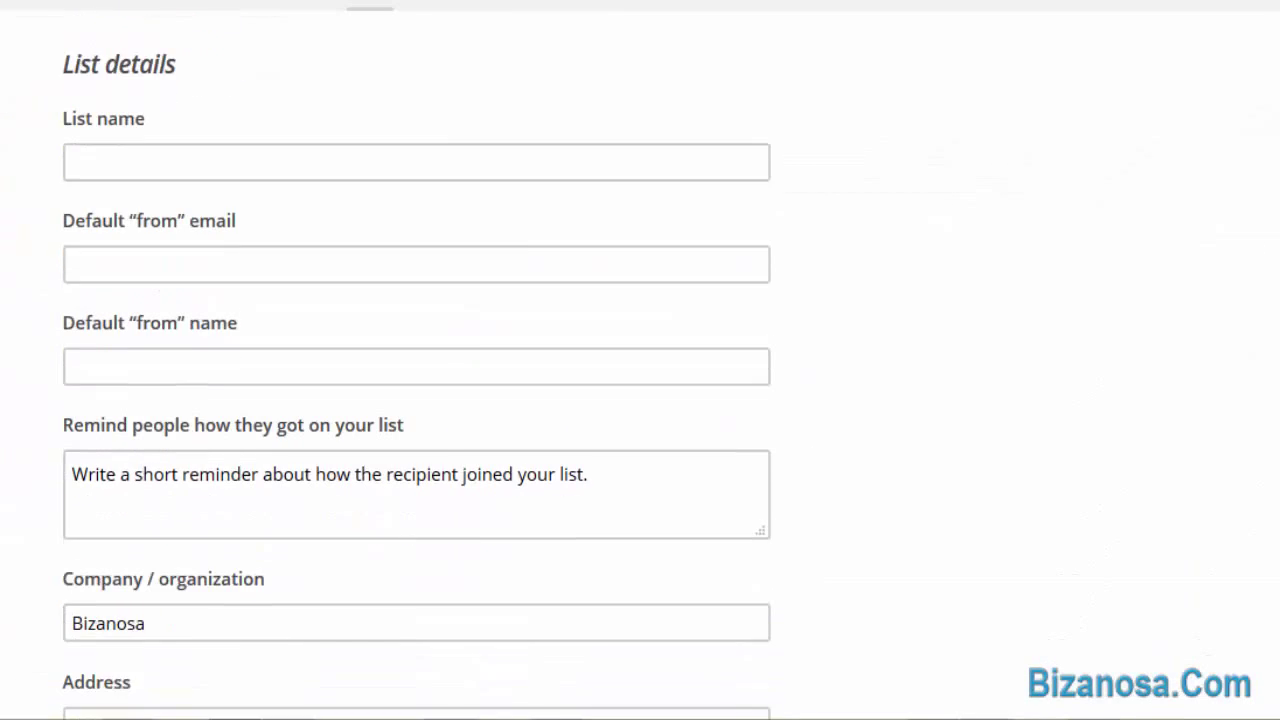
{"action": "left_click", "coordinate": [679, 120]}
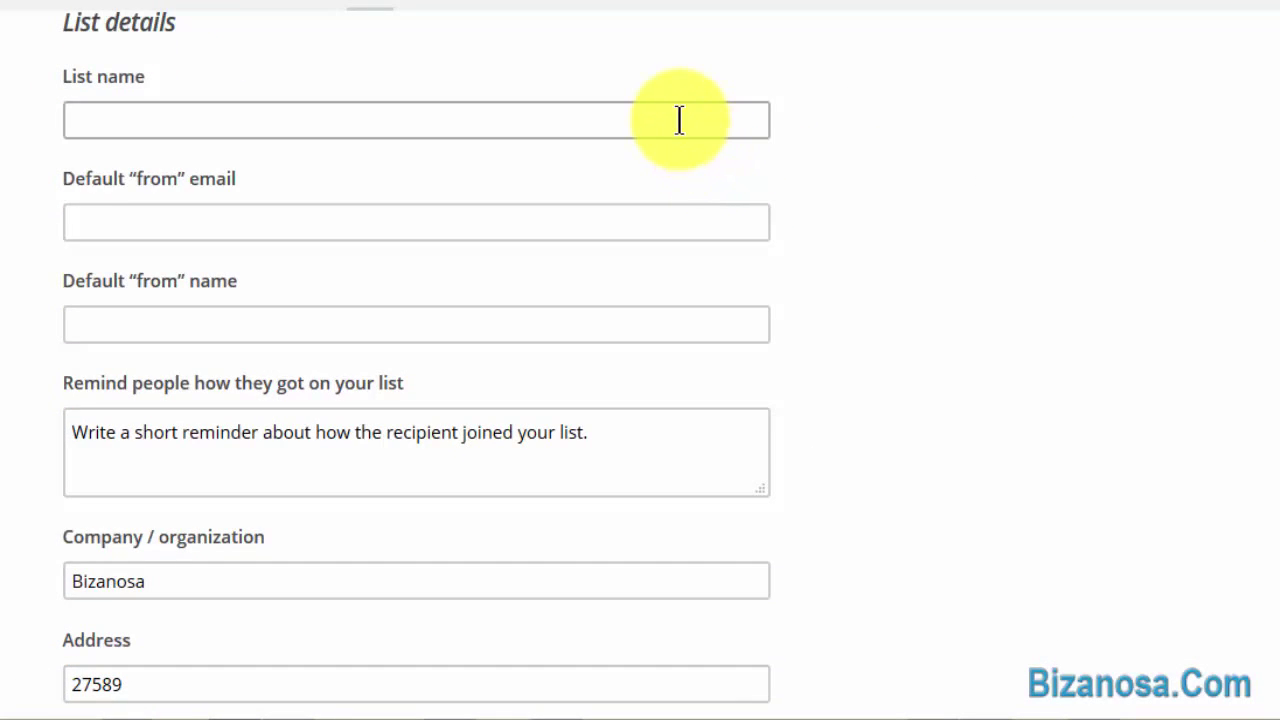
{"action": "left_click", "coordinate": [679, 120]}
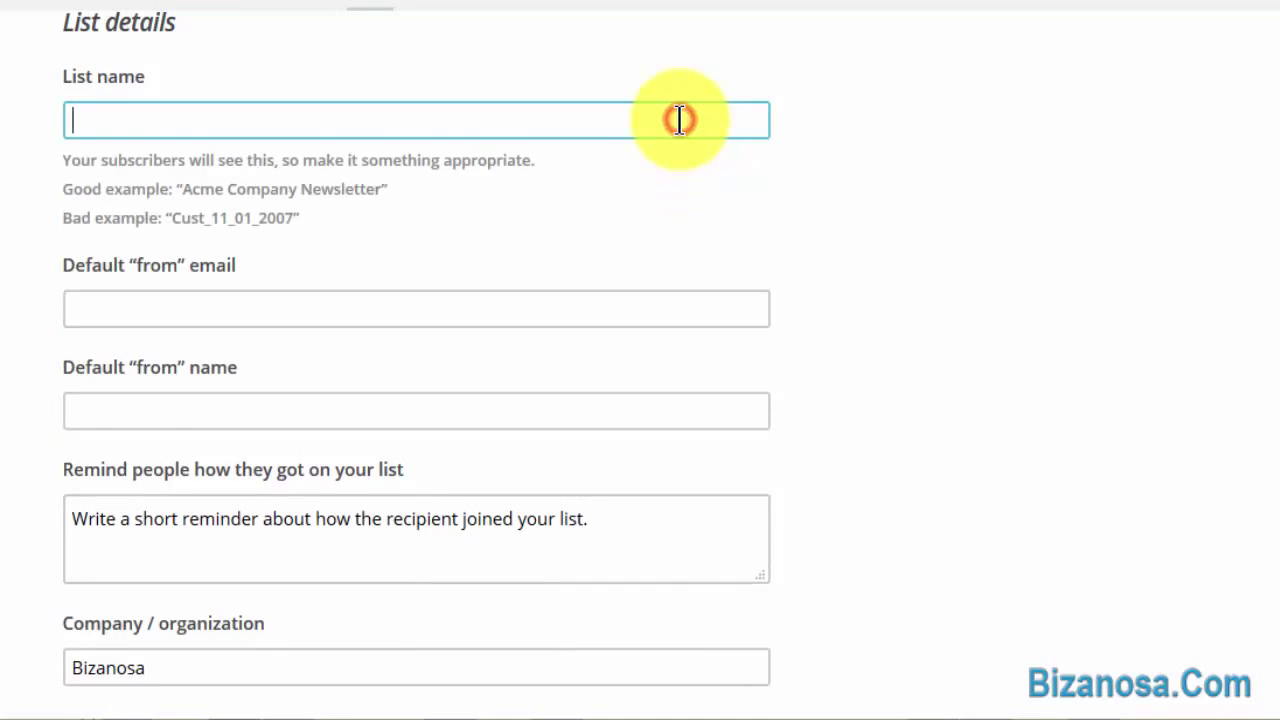
{"action": "type", "text": "Bizanosa 2"}
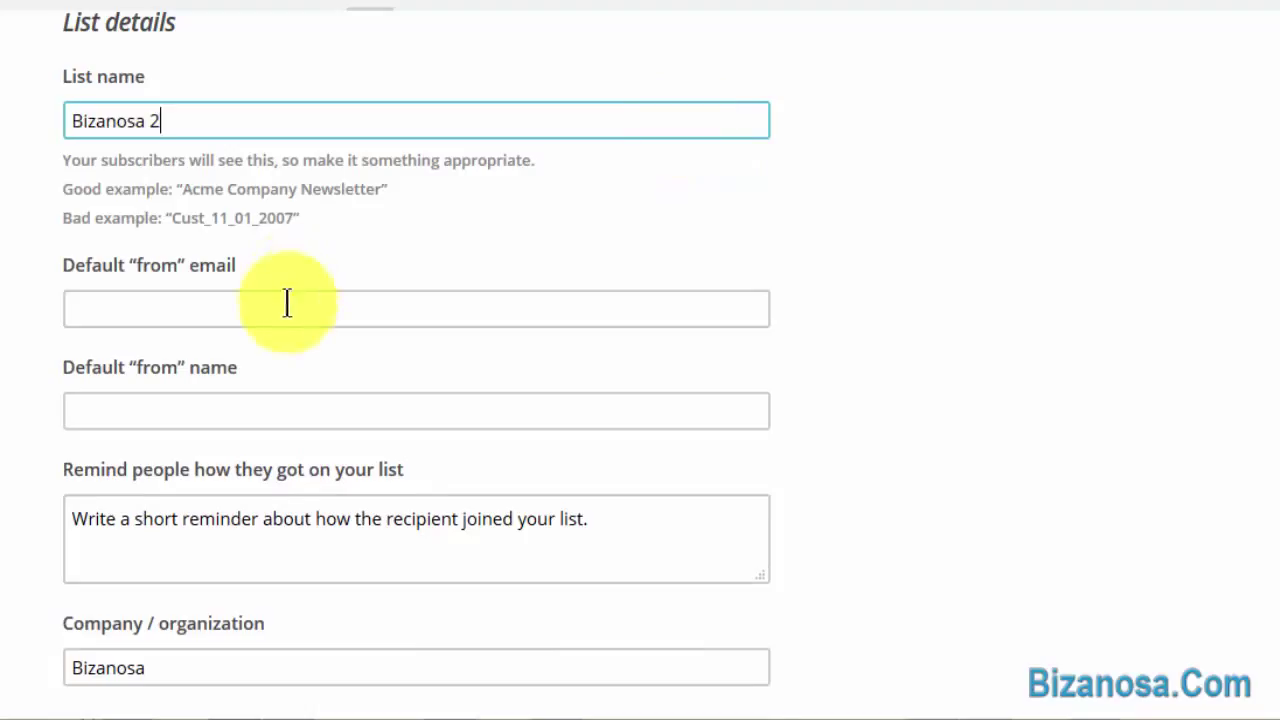
Accept the suggested default sender email and the sender name Bizanosa
{"action": "left_click", "coordinate": [268, 308]}
{"action": "type", "text": "b"}
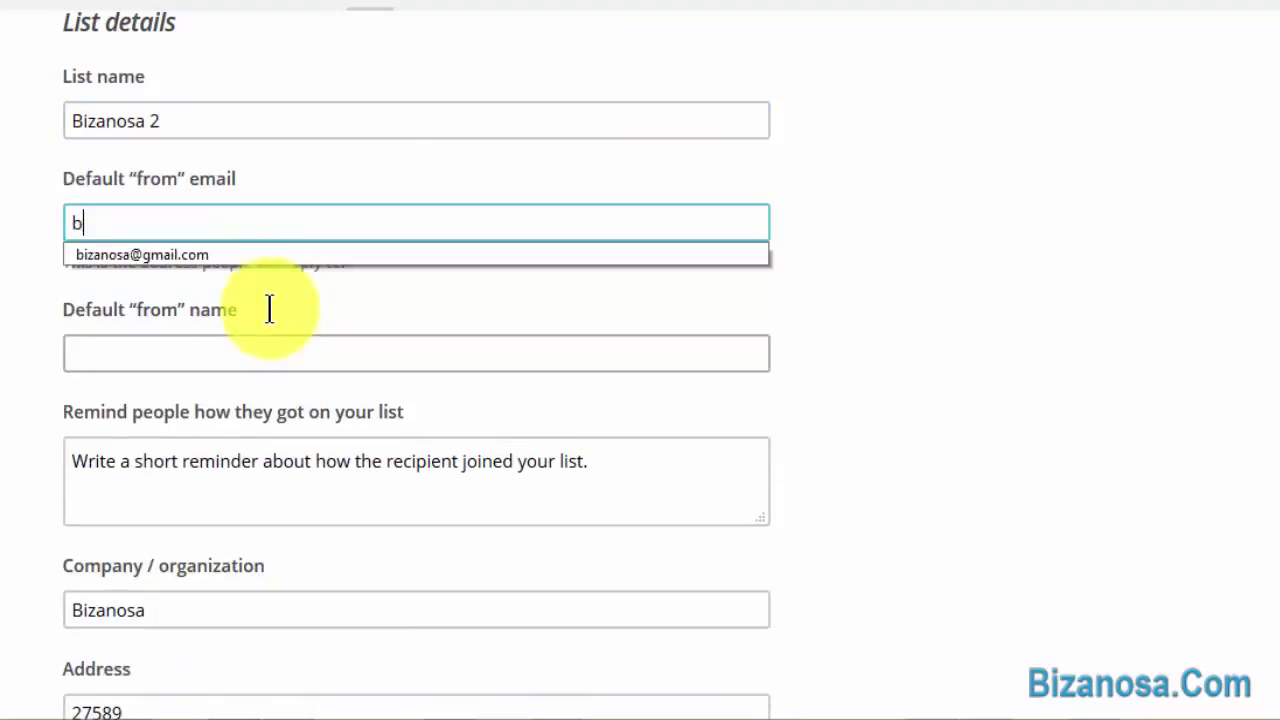
{"action": "left_click", "coordinate": [232, 254]}
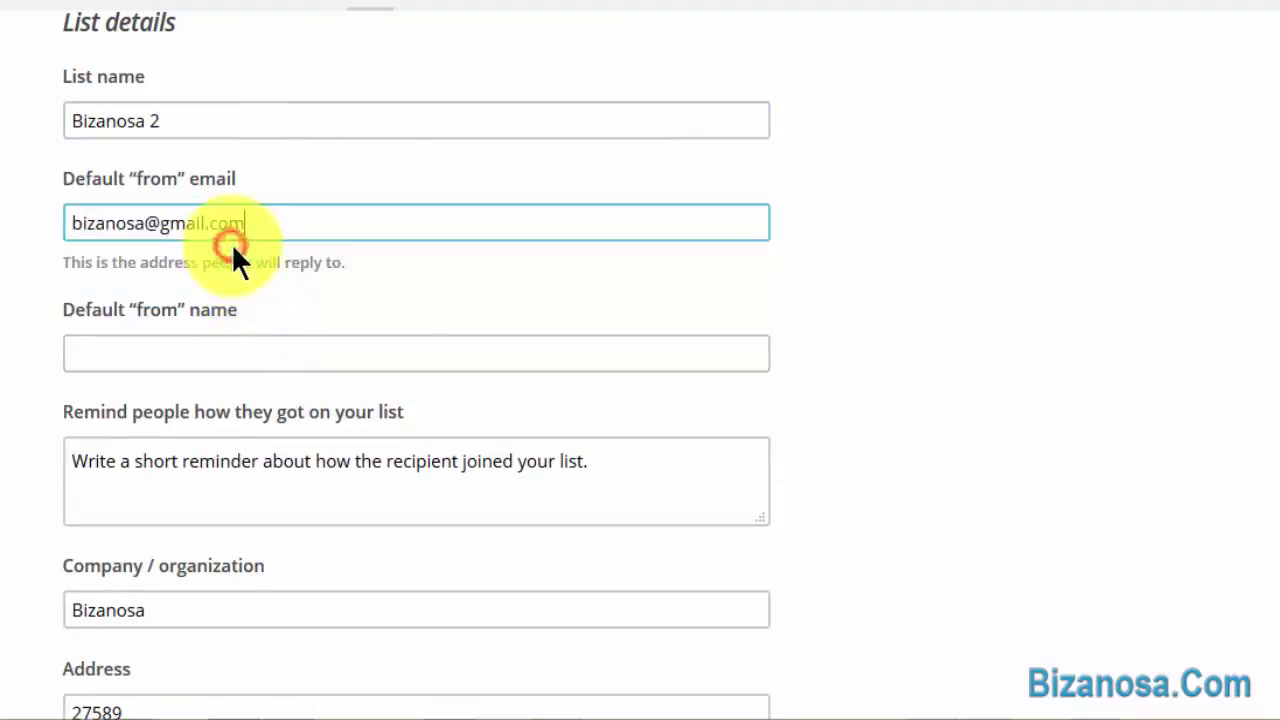
{"action": "left_click", "coordinate": [271, 354]}
{"action": "type", "text": "bi"}
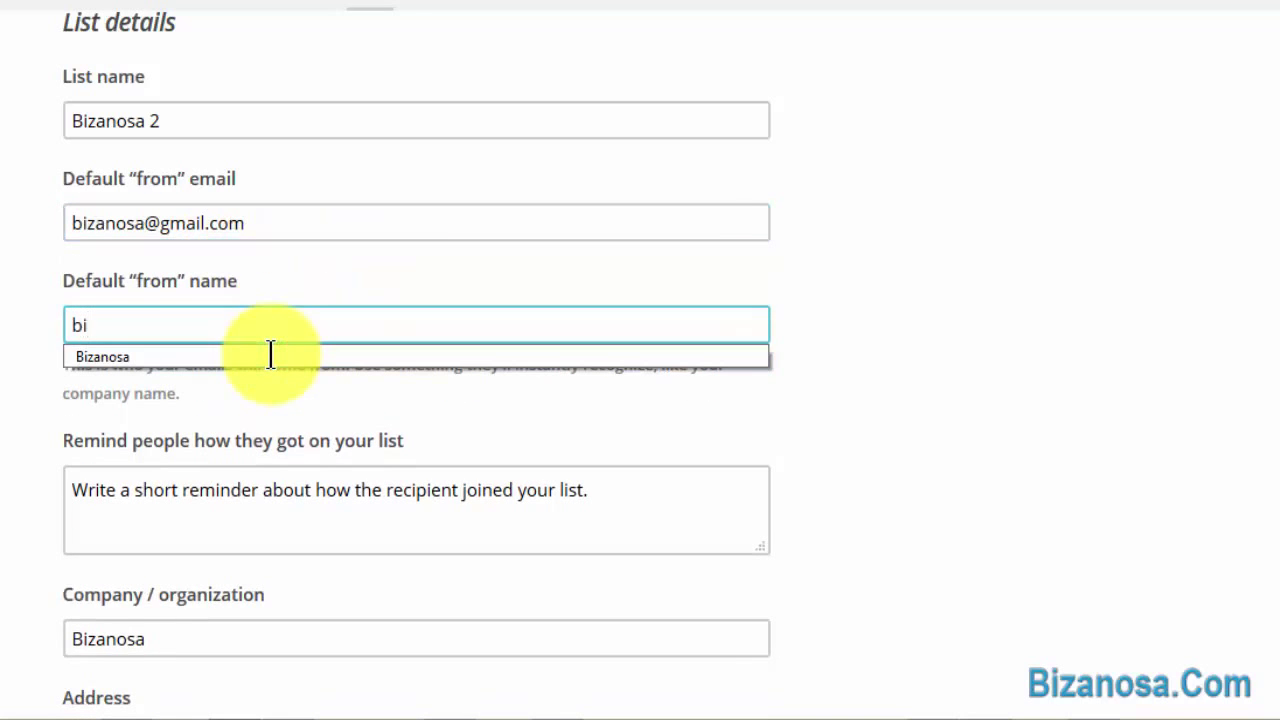
{"action": "left_click", "coordinate": [271, 356]}
Add the reminder 'You joined.', save the list, and begin importing from list sample.txt
{"action": "left_click", "coordinate": [364, 502]}
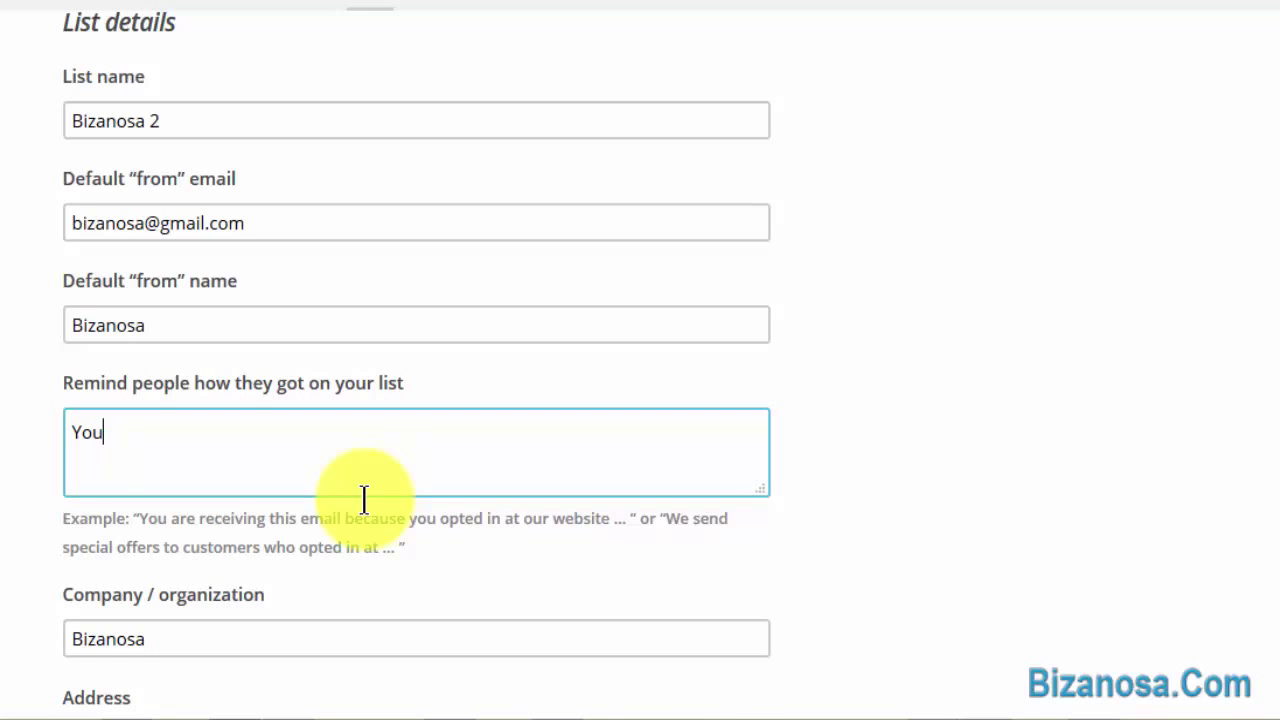
{"action": "type", "text": "You joined."}
{"action": "scroll", "coordinate": [364, 500], "scroll_direction": "down", "scroll_amount": 10}
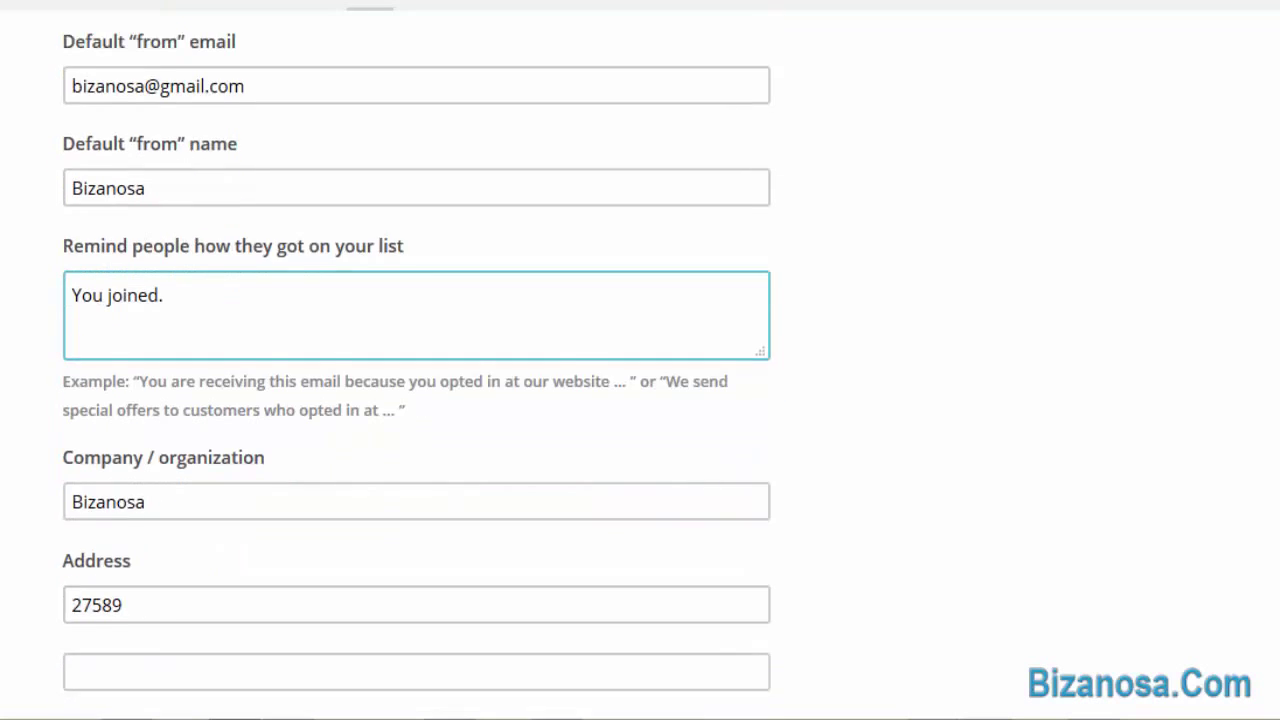
{"action": "left_click", "coordinate": [88, 572]}
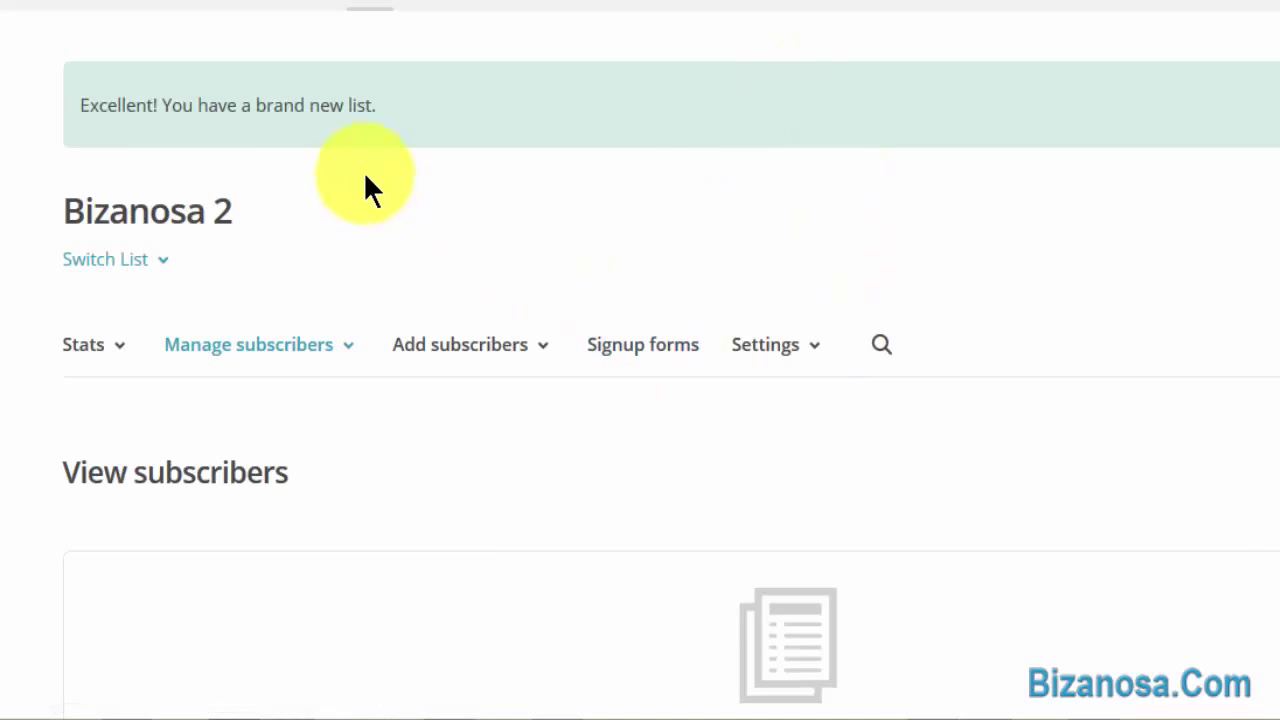
{"action": "left_click", "coordinate": [640, 668]}
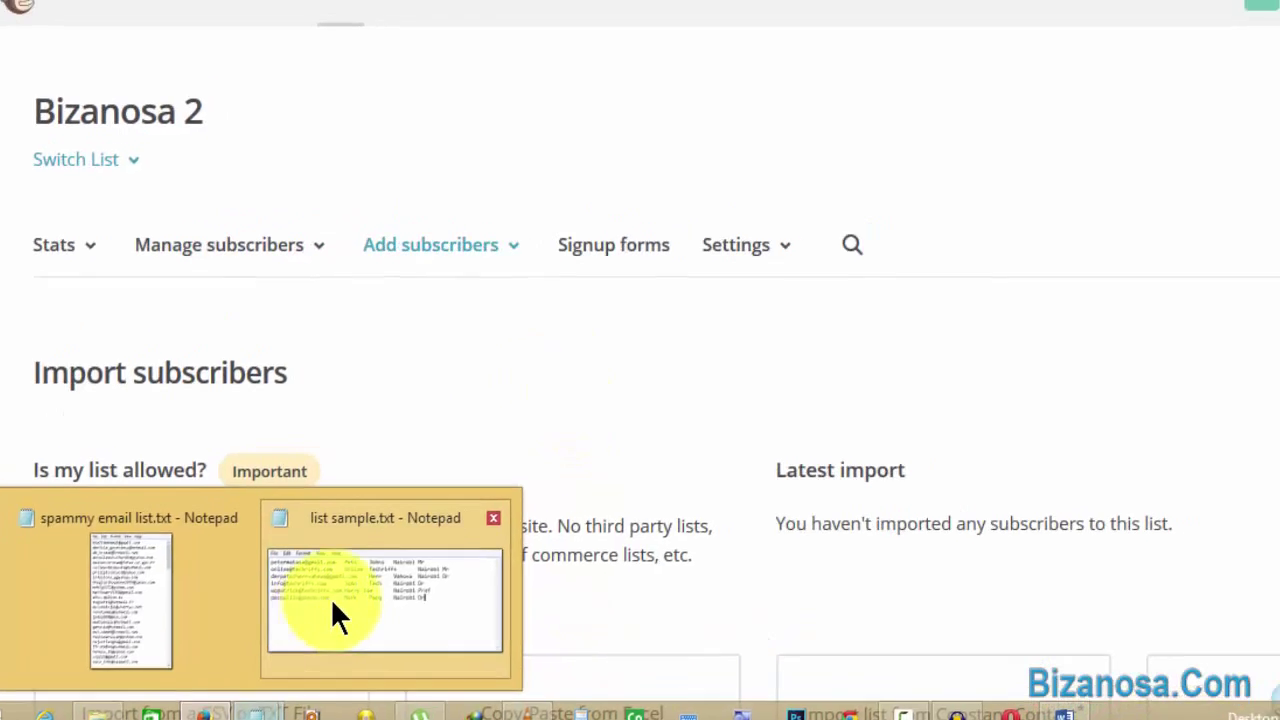
{"action": "left_click", "coordinate": [330, 598]}
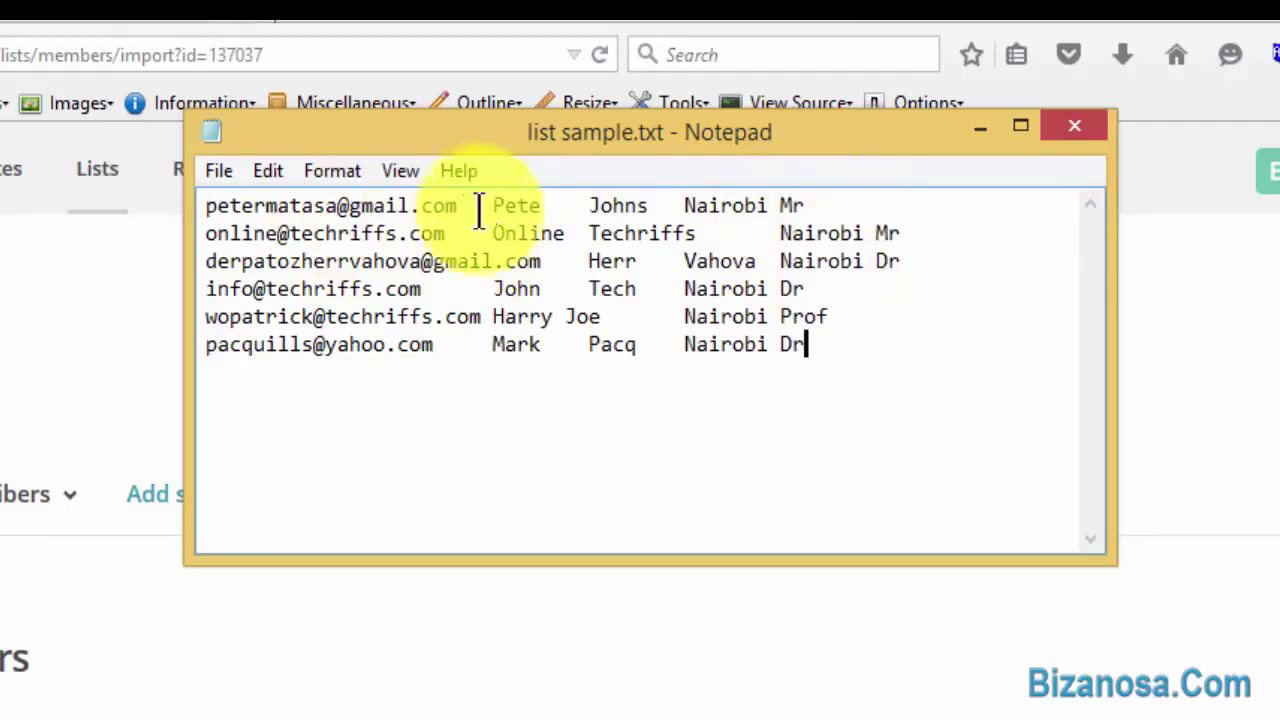
{"action": "left_click_drag", "start_coordinate": [460, 206], "coordinate": [497, 205]}
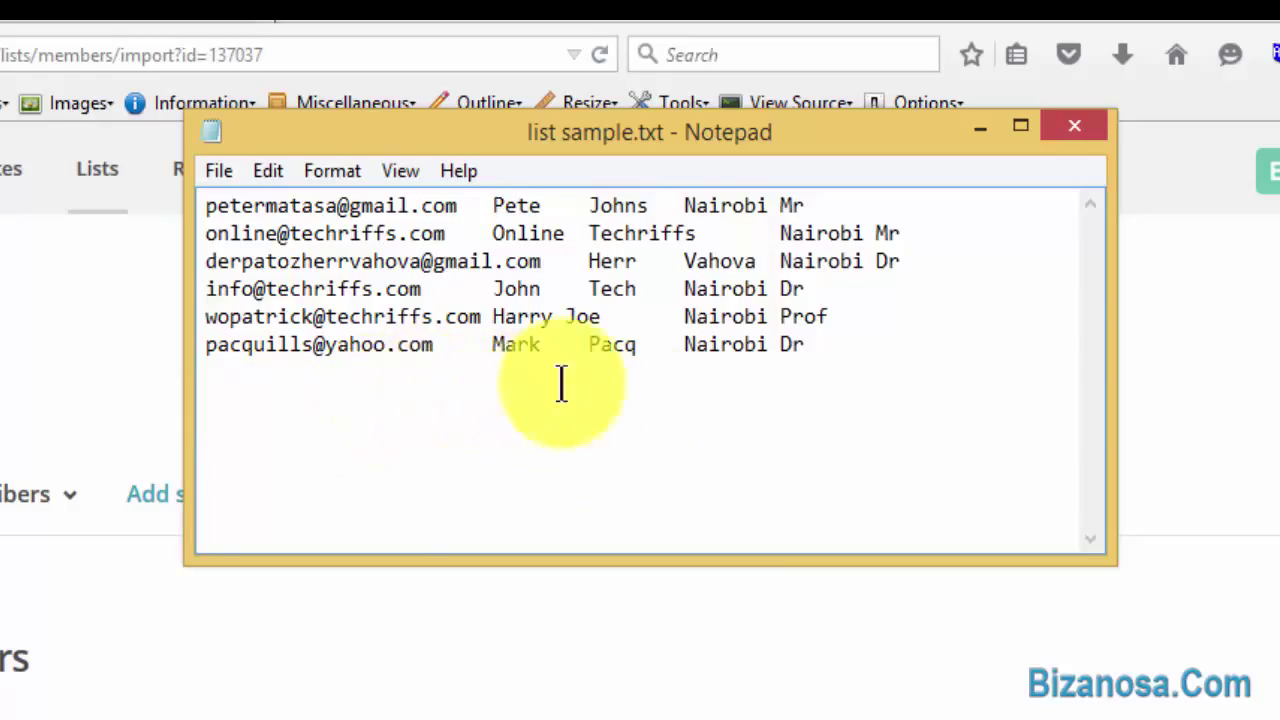
Choose CSV/TXT import and attach list sample.txt as the upload file
{"action": "left_click", "coordinate": [983, 140]}
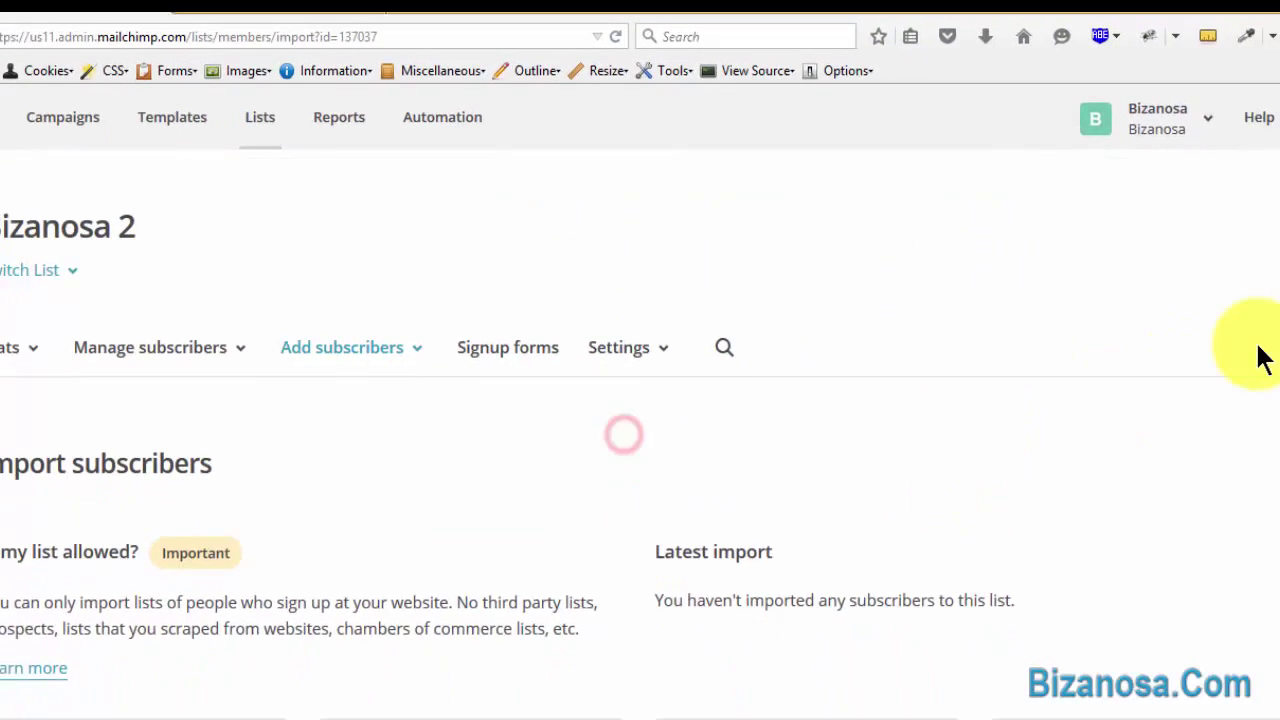
{"action": "scroll", "coordinate": [1268, 330], "scroll_direction": "down", "scroll_amount": 3}
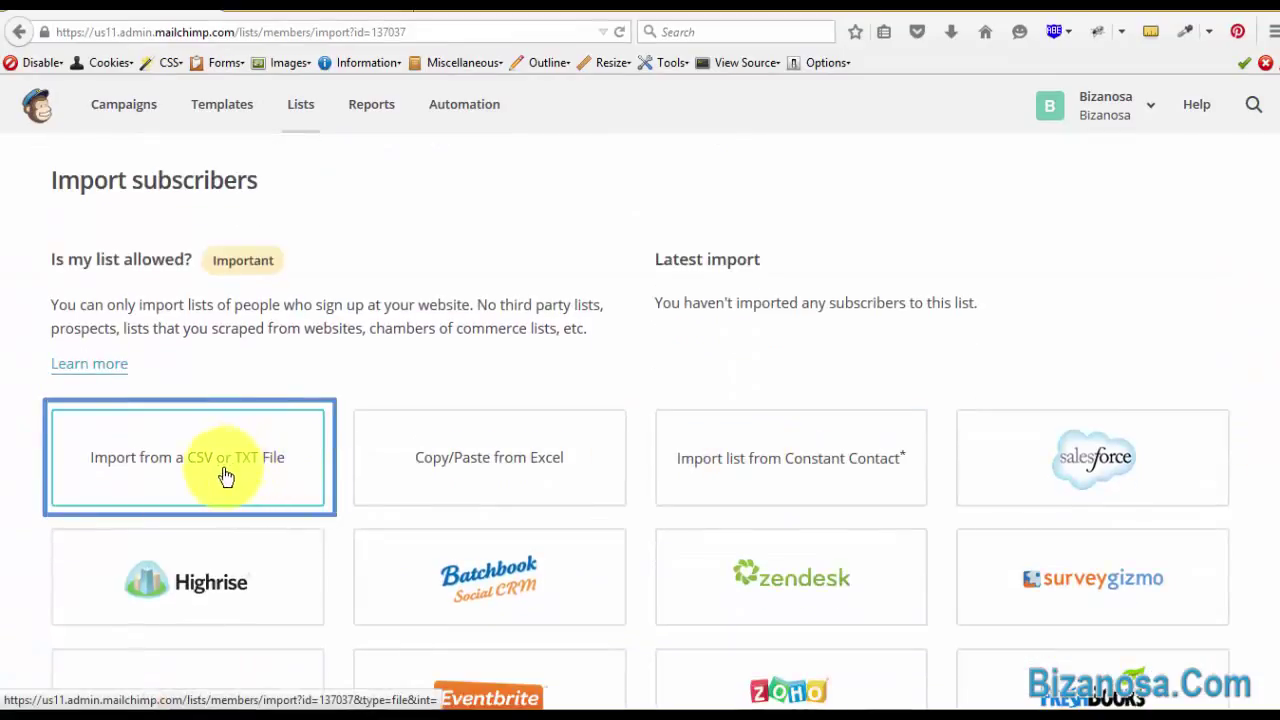
{"action": "left_click", "coordinate": [202, 469]}
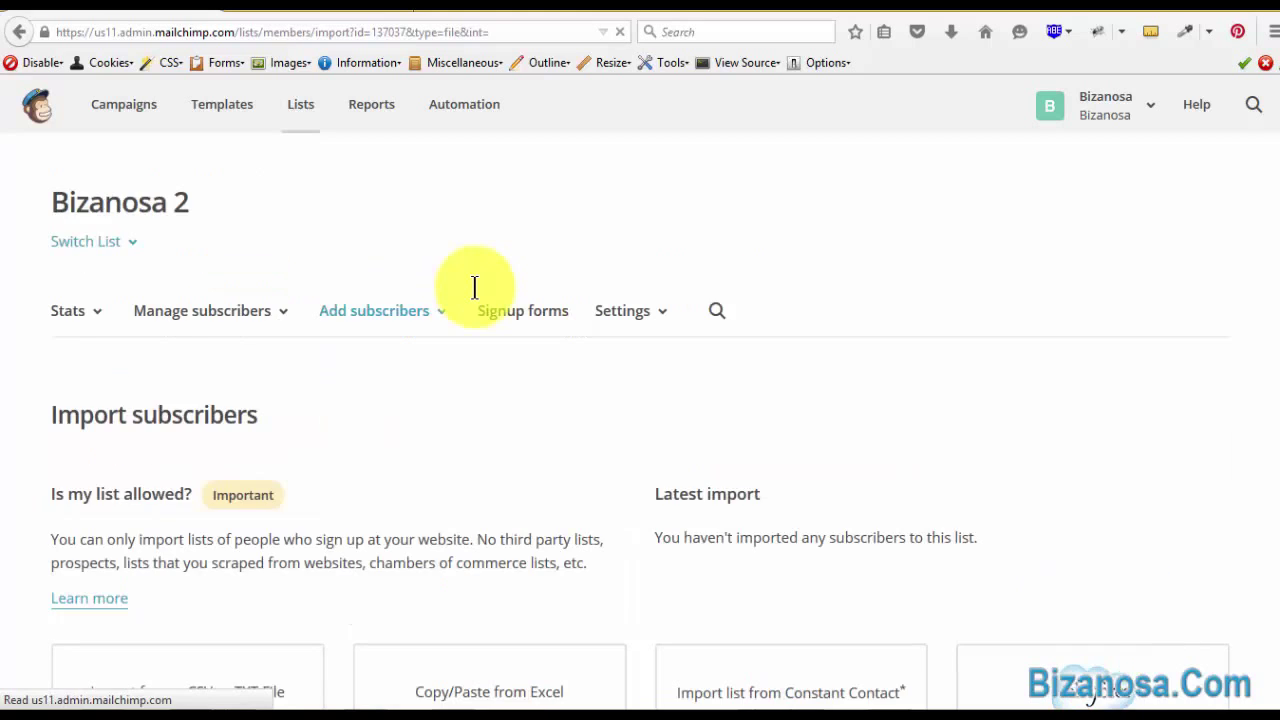
{"action": "scroll", "coordinate": [713, 502], "scroll_direction": "down", "scroll_amount": 3}
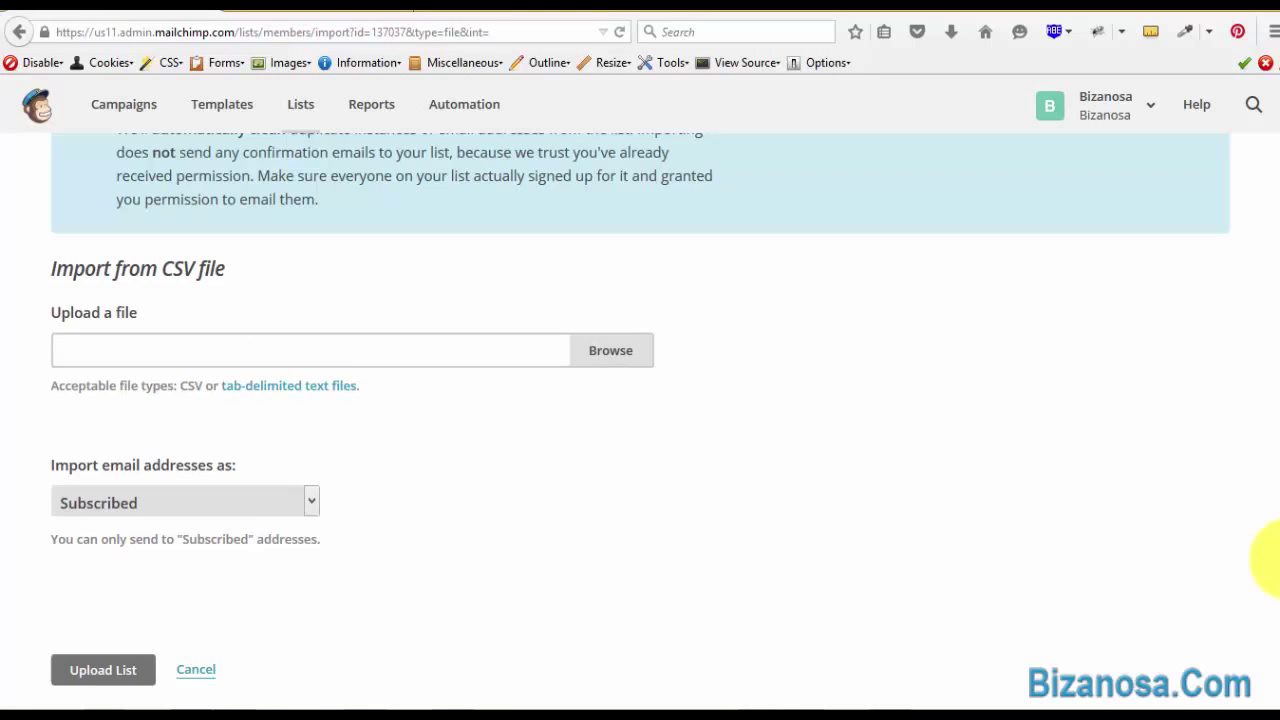
{"action": "left_click", "coordinate": [610, 331]}
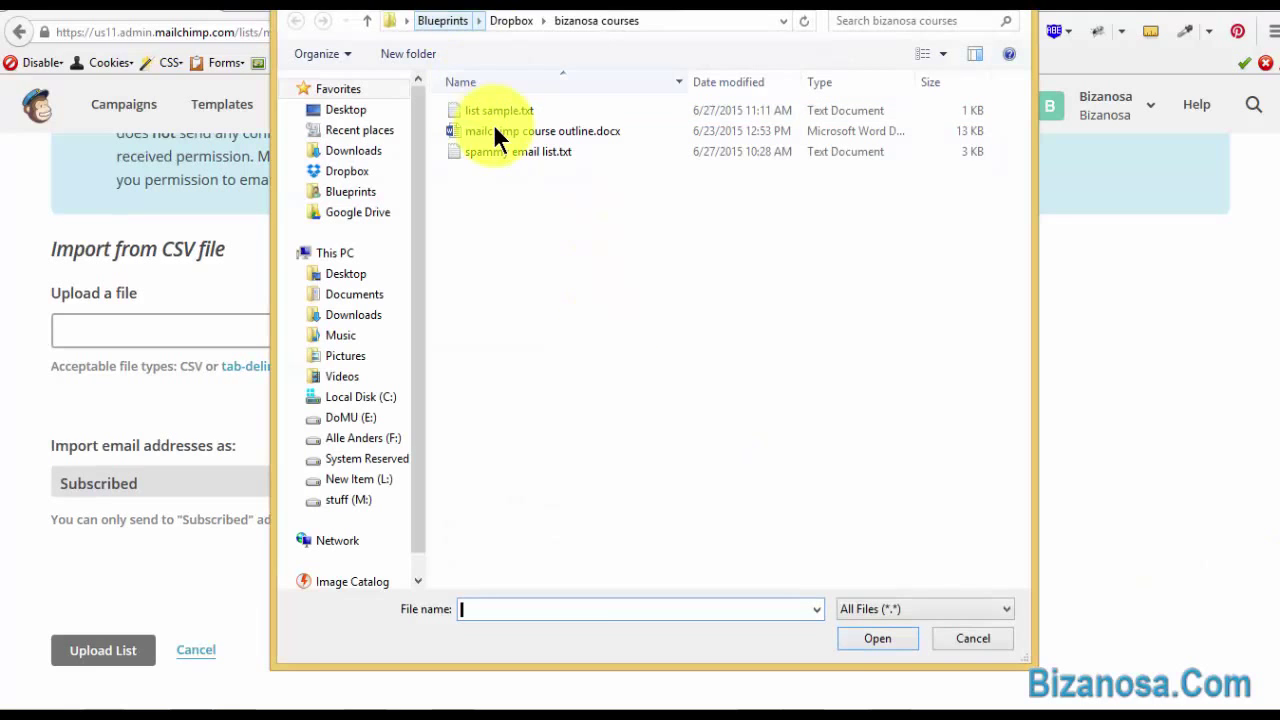
{"action": "double_click", "coordinate": [491, 108]}
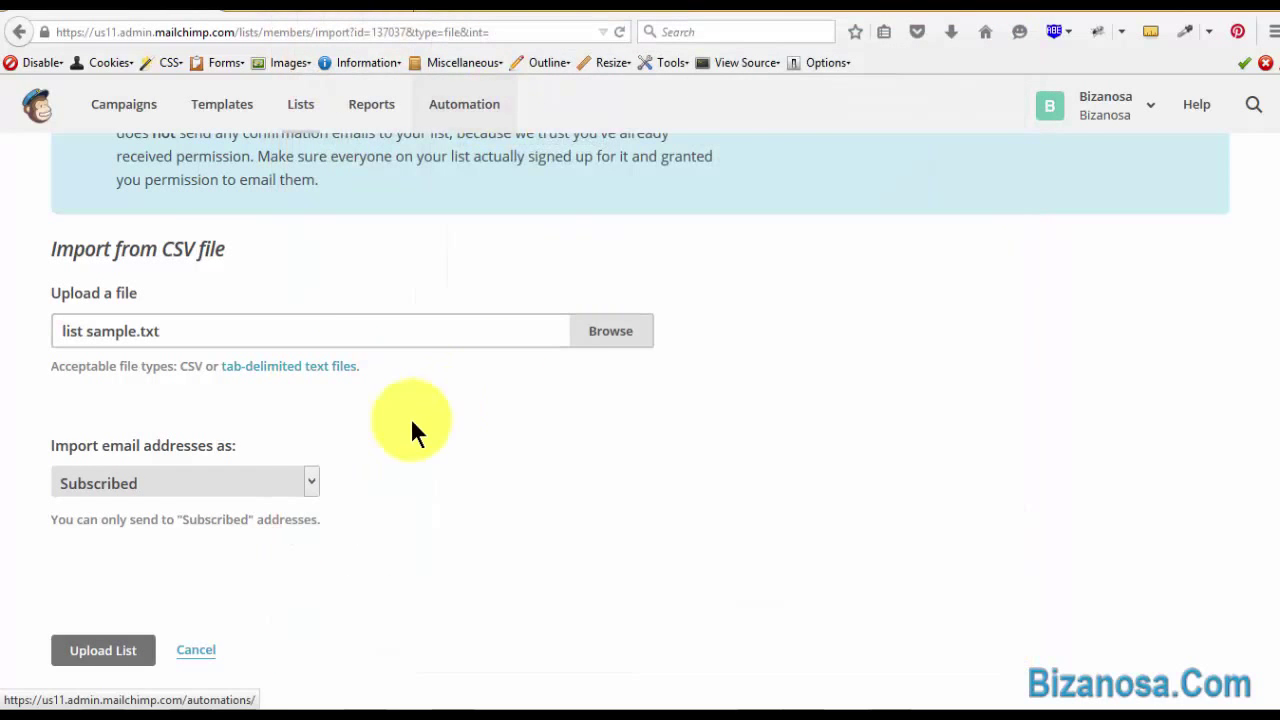
Upload the file, keep the first column as email, and map the second as First Name
{"action": "left_click", "coordinate": [106, 651]}
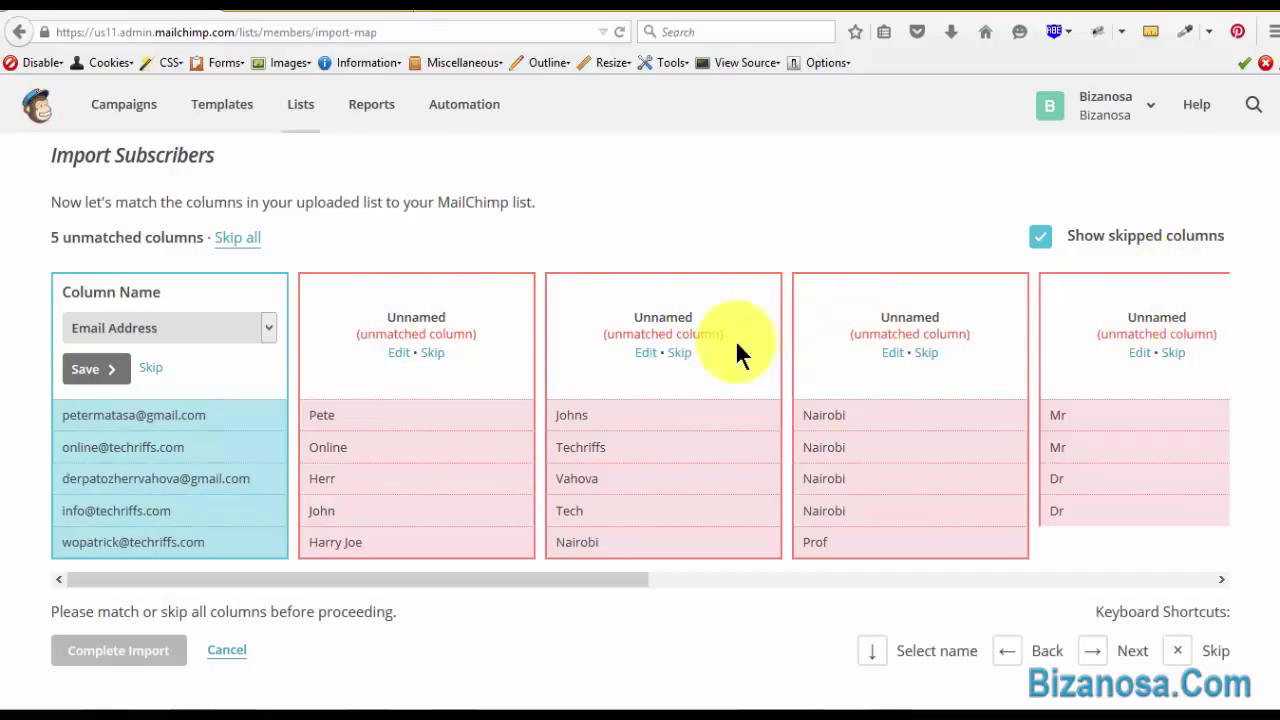
{"action": "left_click", "coordinate": [399, 353]}
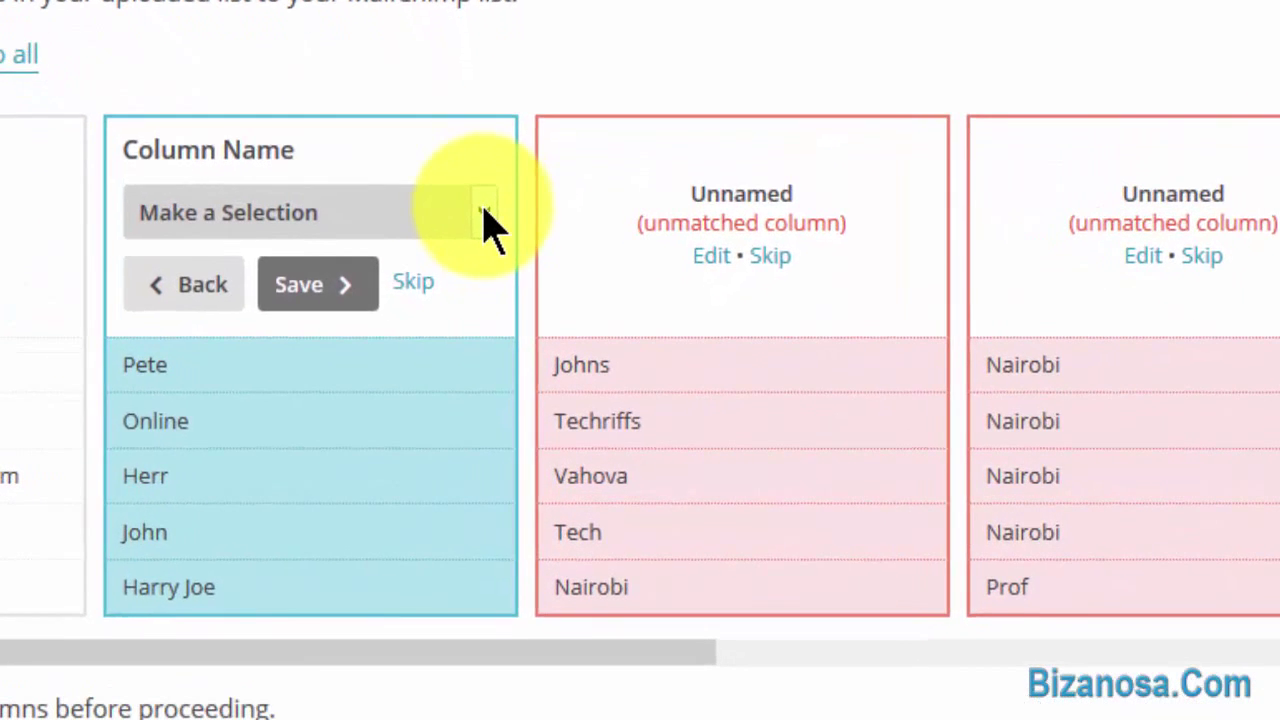
{"action": "left_click", "coordinate": [516, 327]}
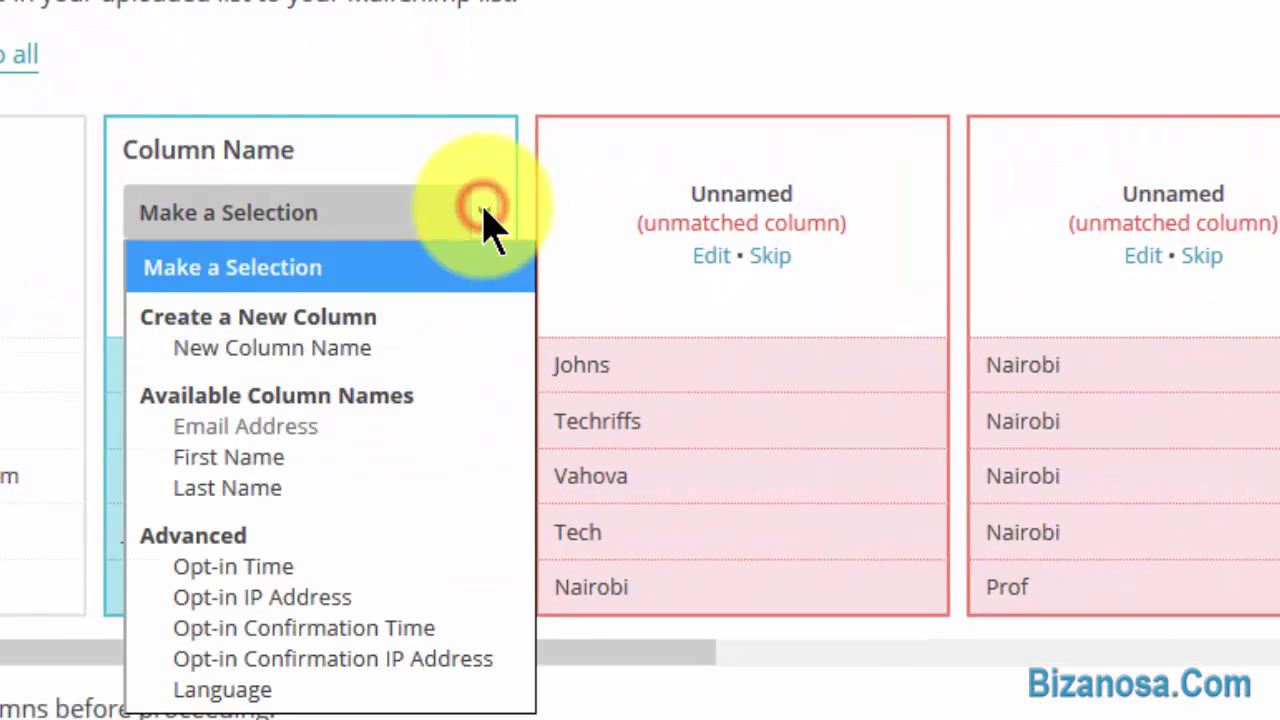
{"action": "left_click", "coordinate": [290, 350]}
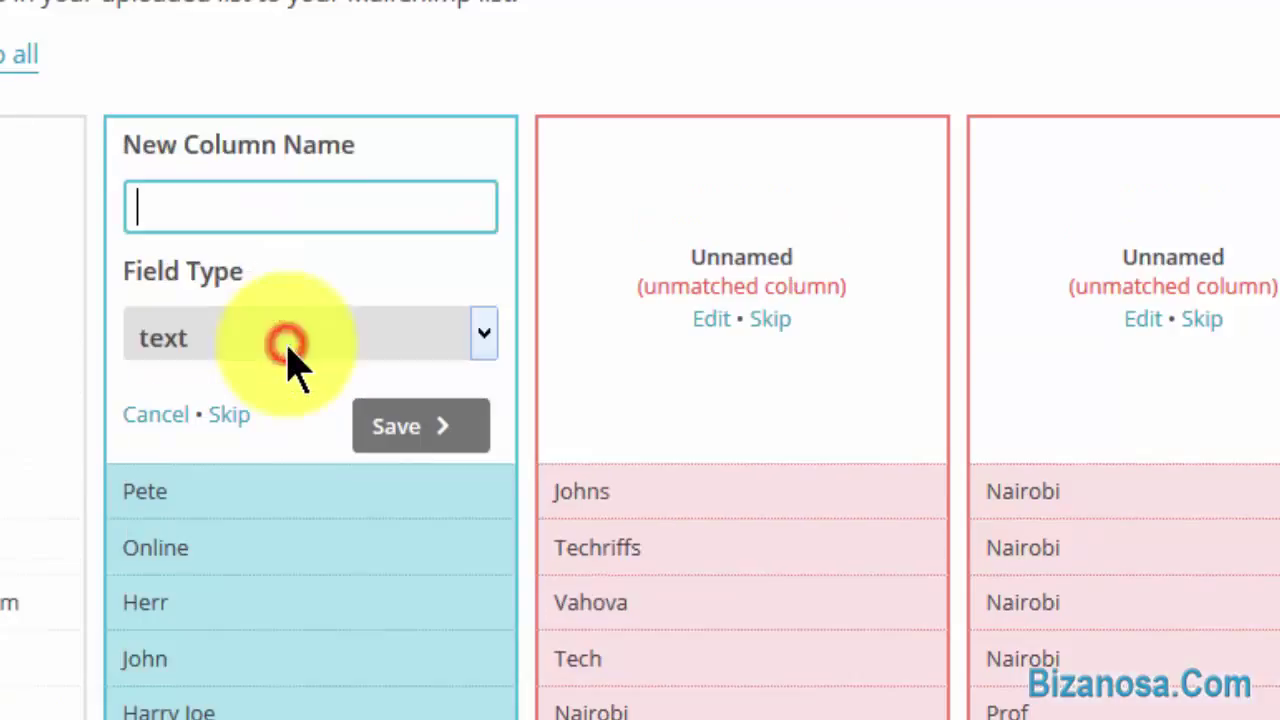
{"action": "left_click", "coordinate": [215, 200]}
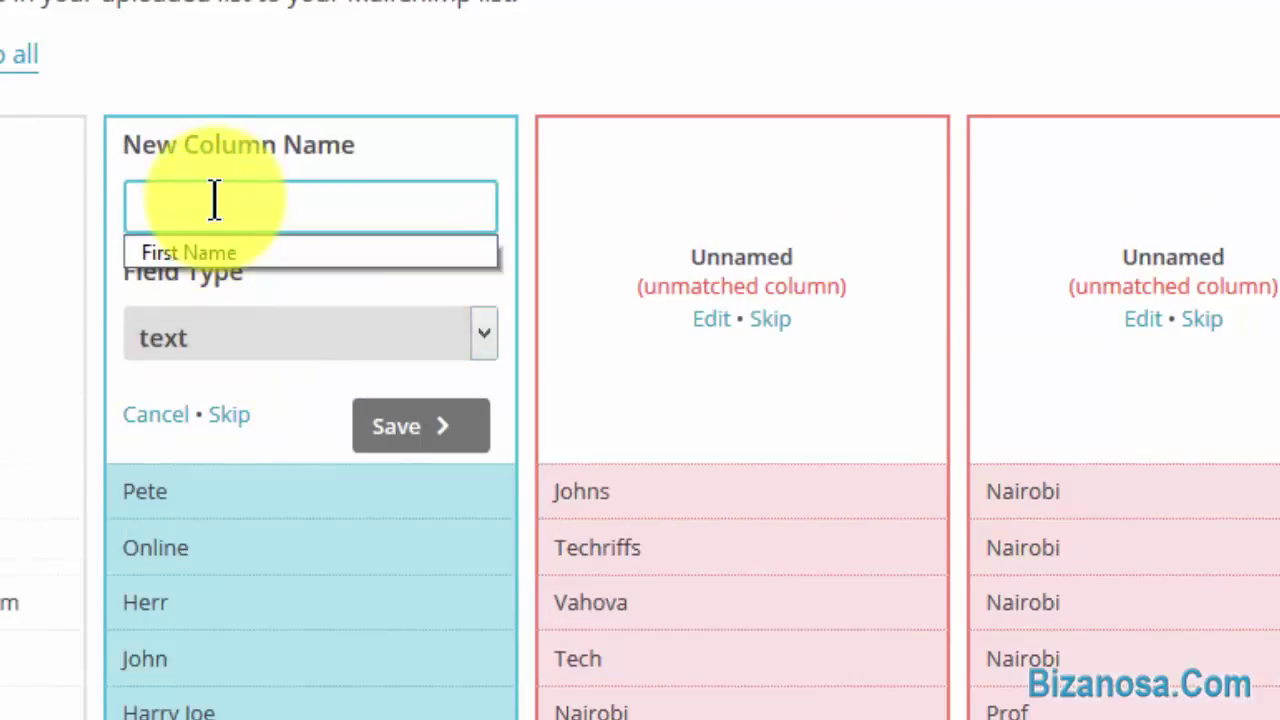
{"action": "left_click", "coordinate": [200, 252]}
{"action": "left_click", "coordinate": [391, 428]}
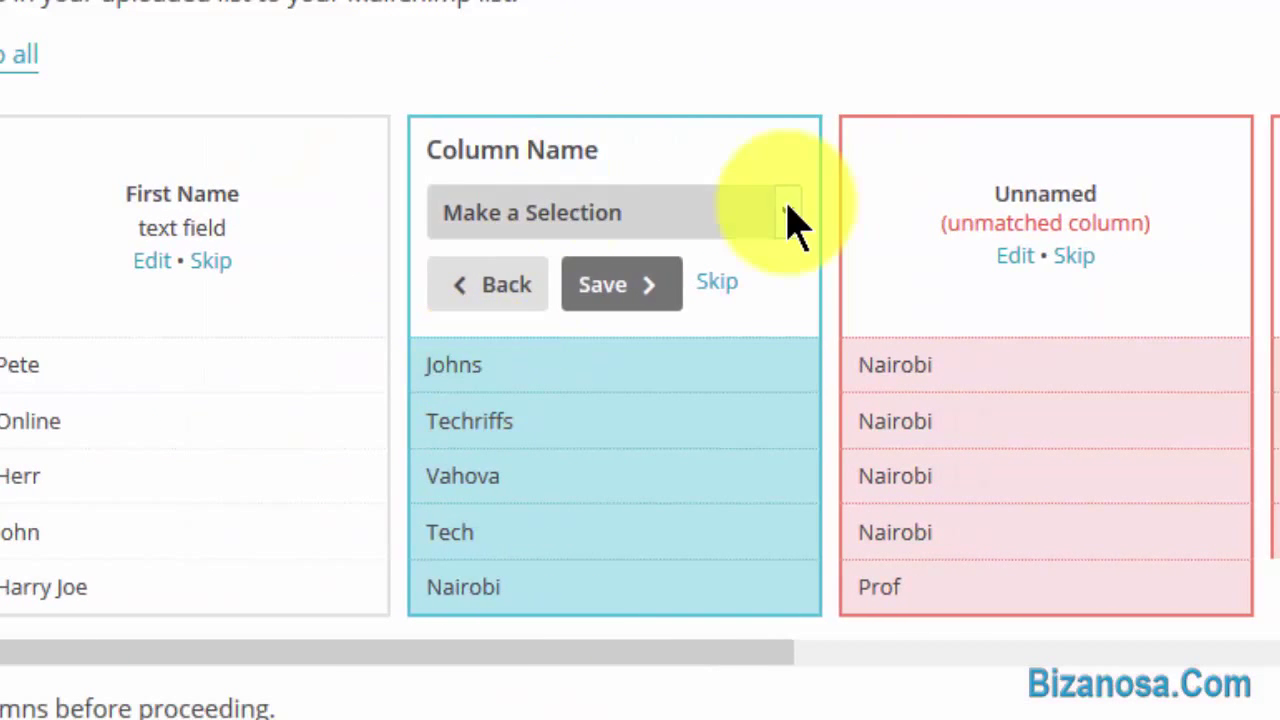
Map the remaining columns as new text fields Second name, Location and title
{"action": "left_click", "coordinate": [789, 220]}
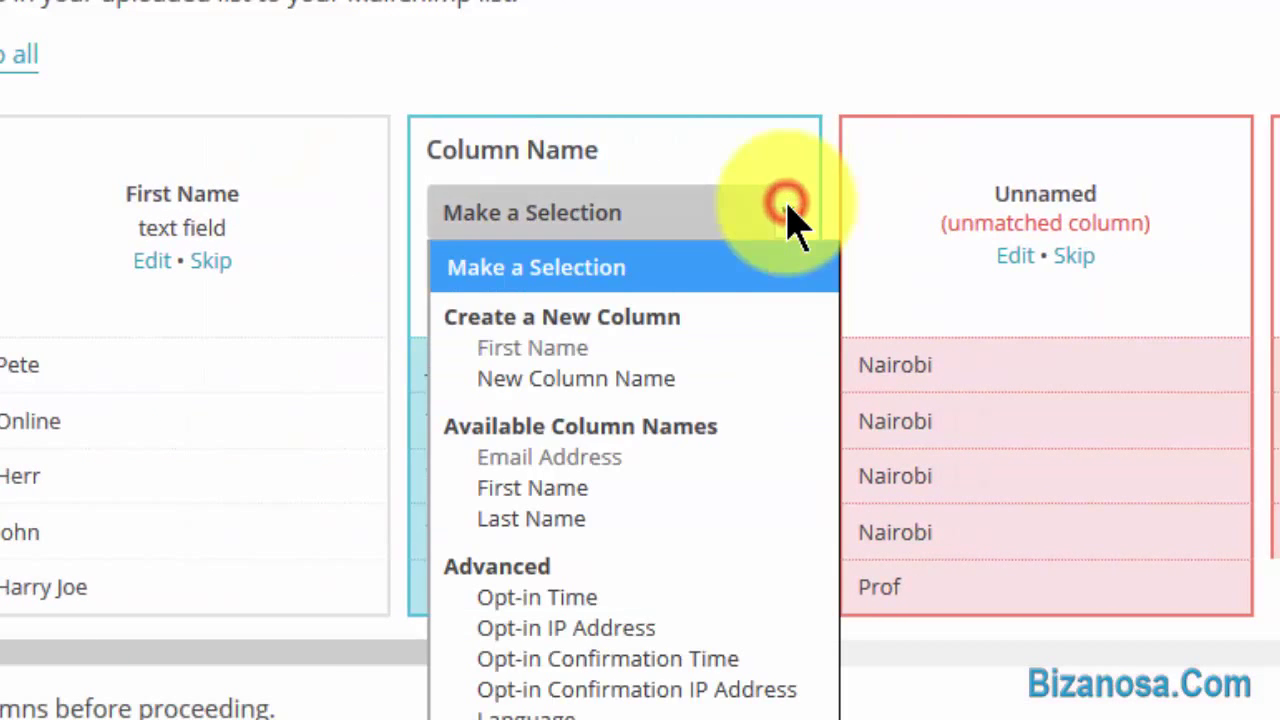
{"action": "left_click", "coordinate": [602, 380]}
{"action": "left_click", "coordinate": [540, 205]}
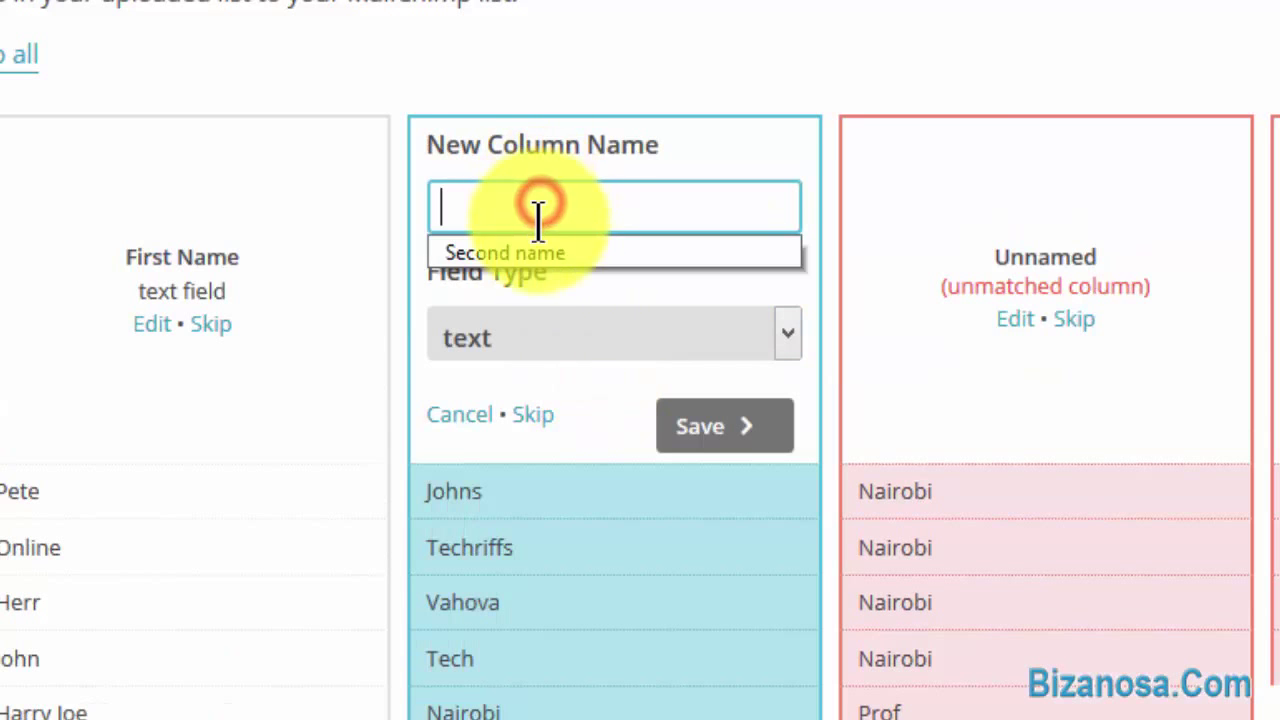
{"action": "left_click", "coordinate": [535, 252]}
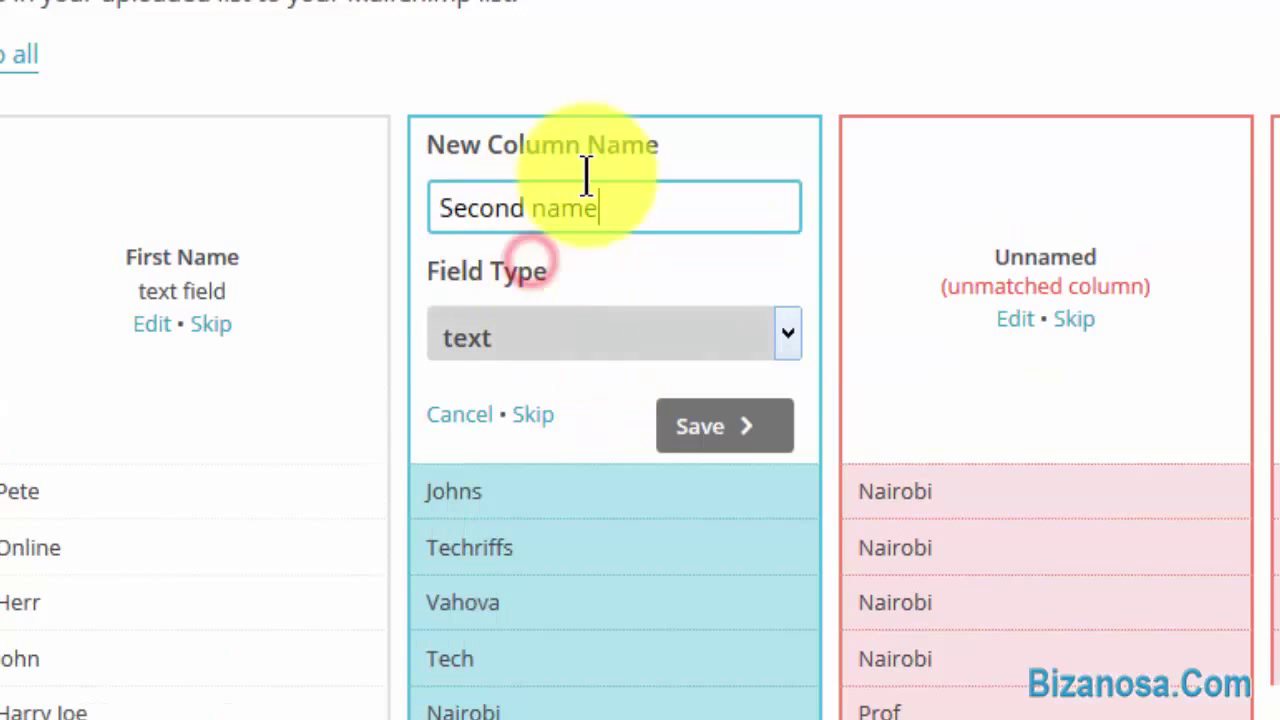
{"action": "left_click", "coordinate": [722, 430]}
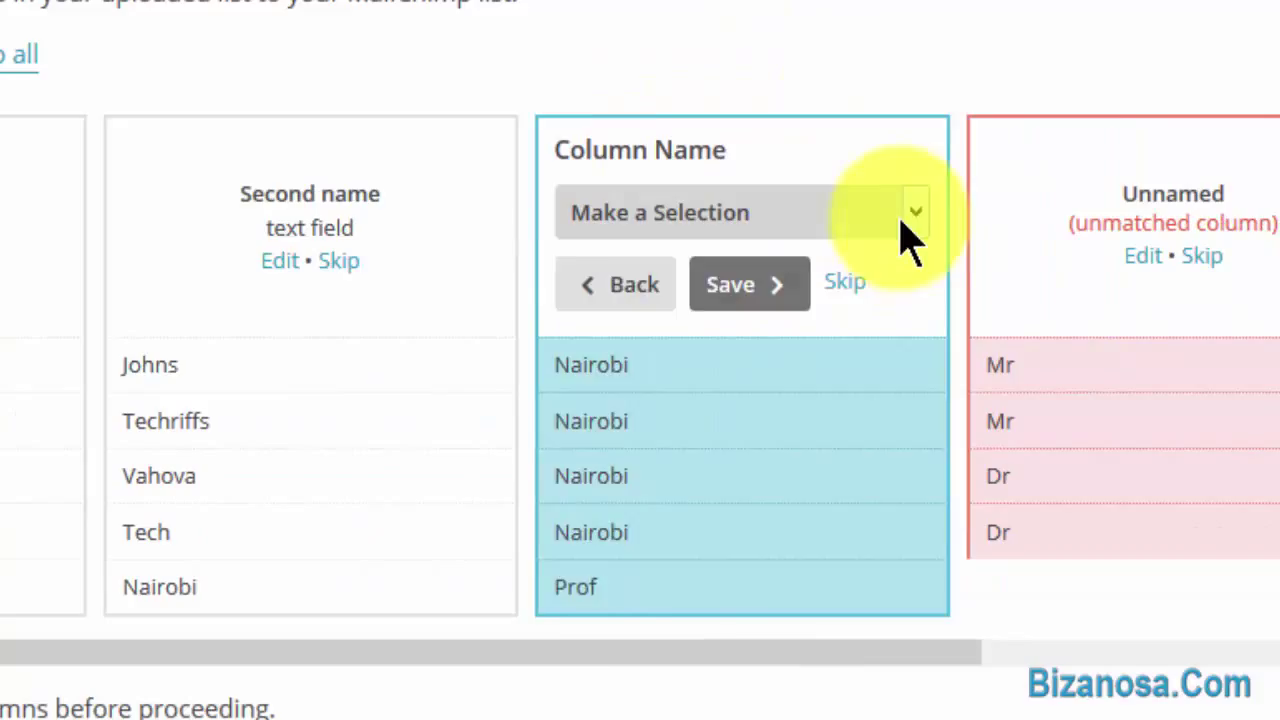
{"action": "left_click", "coordinate": [914, 224]}
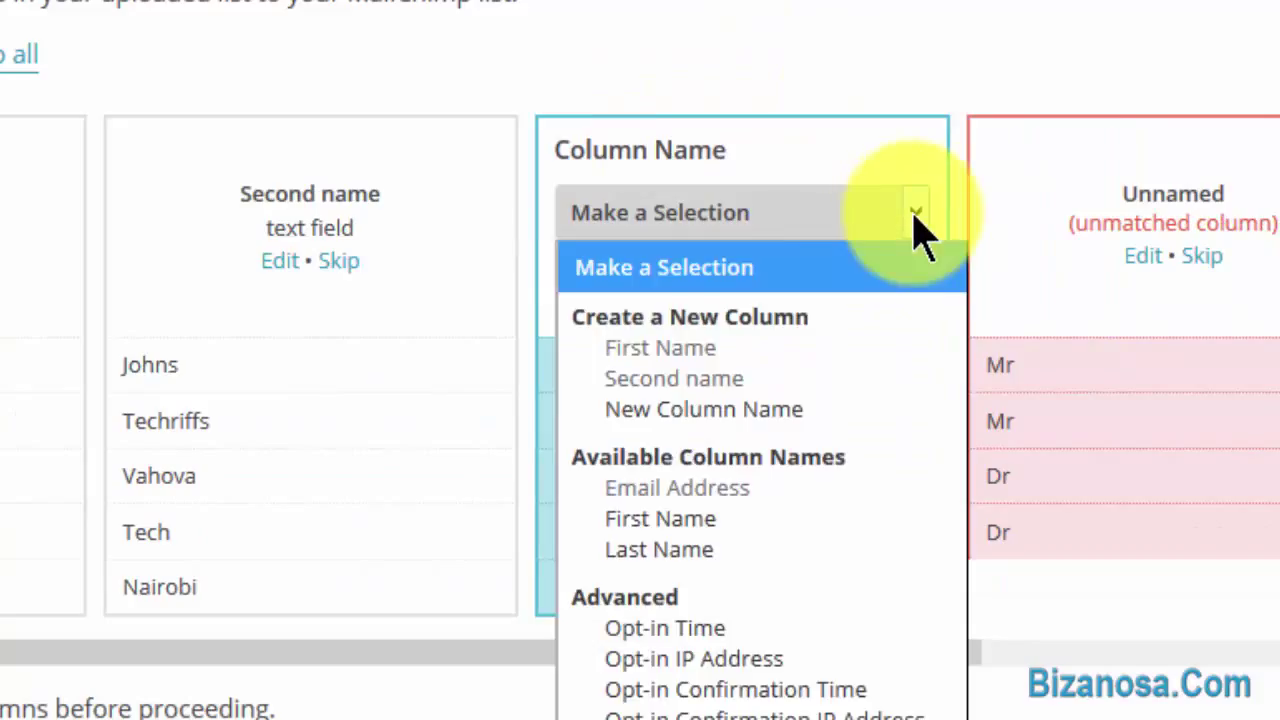
{"action": "left_click", "coordinate": [725, 410]}
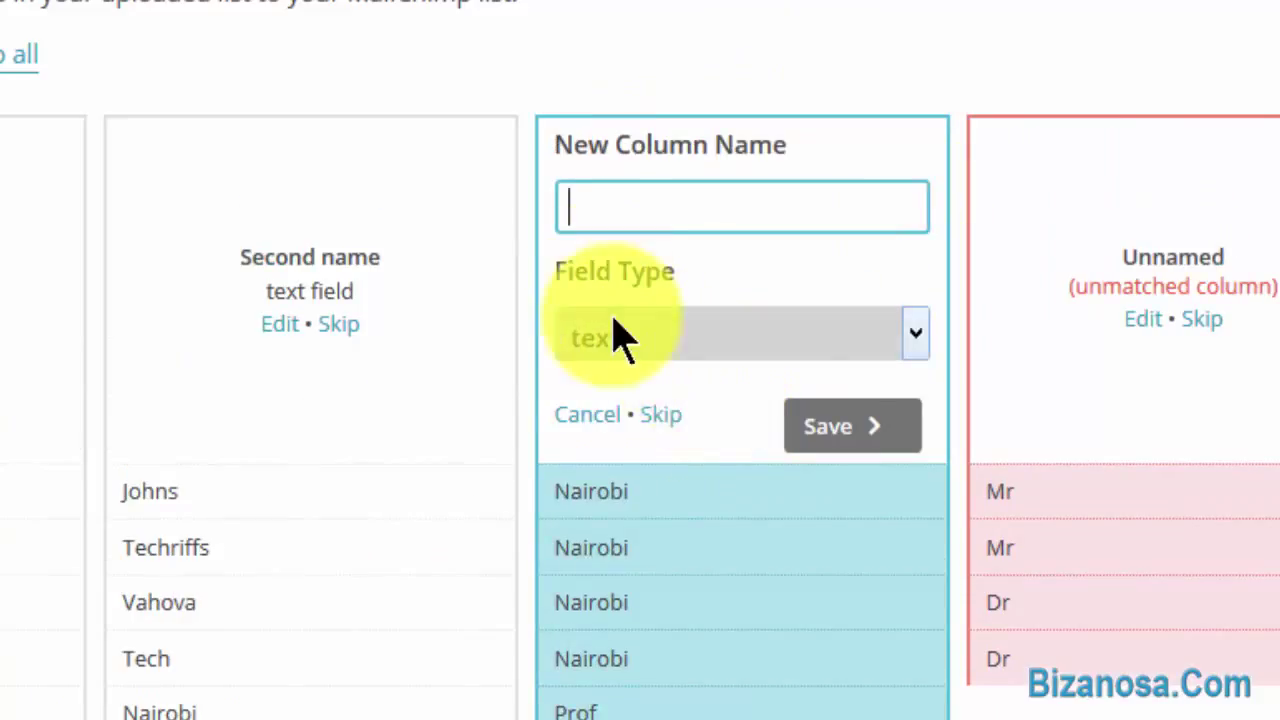
{"action": "left_click", "coordinate": [632, 208]}
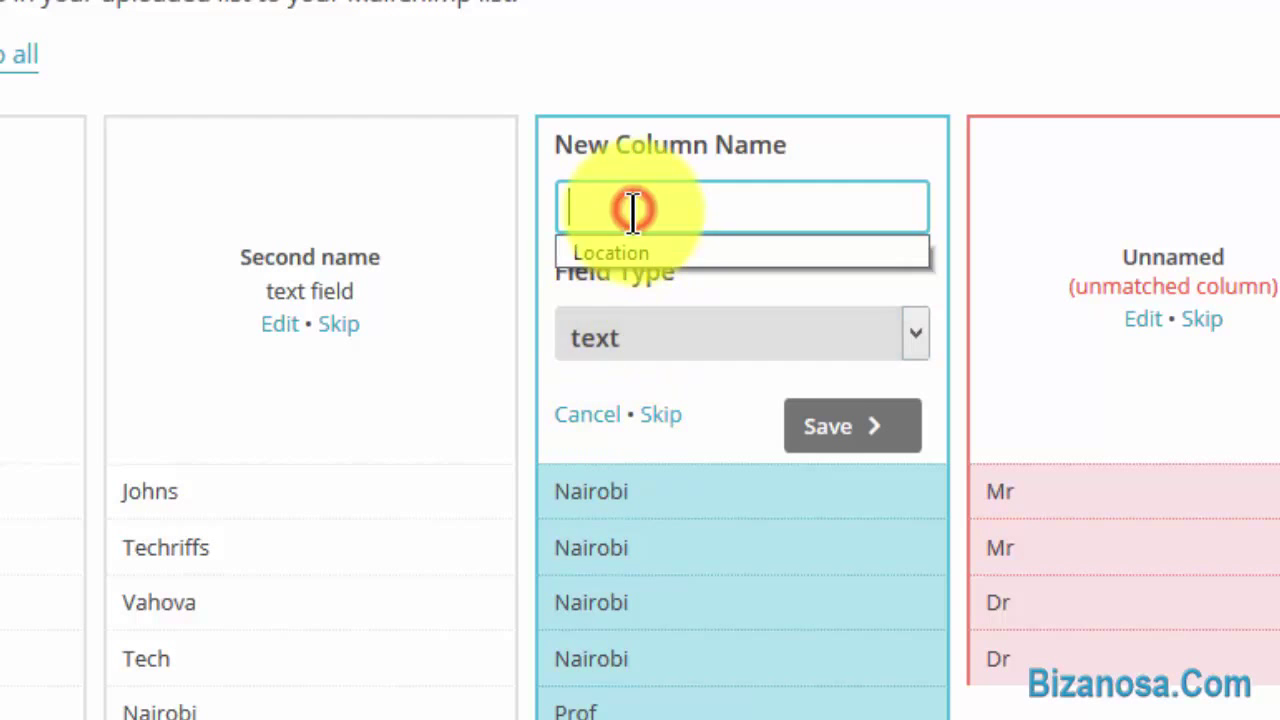
{"action": "left_click", "coordinate": [625, 251]}
{"action": "left_click", "coordinate": [825, 437]}
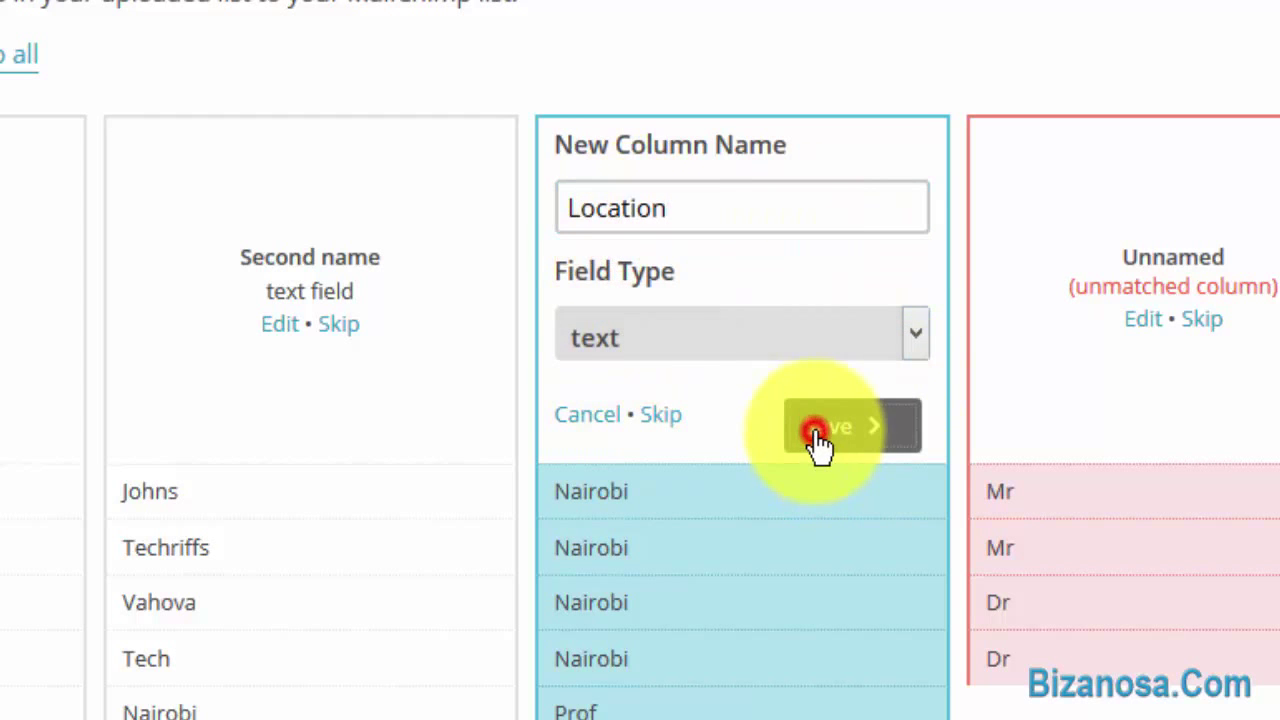
{"action": "left_click", "coordinate": [1131, 432]}
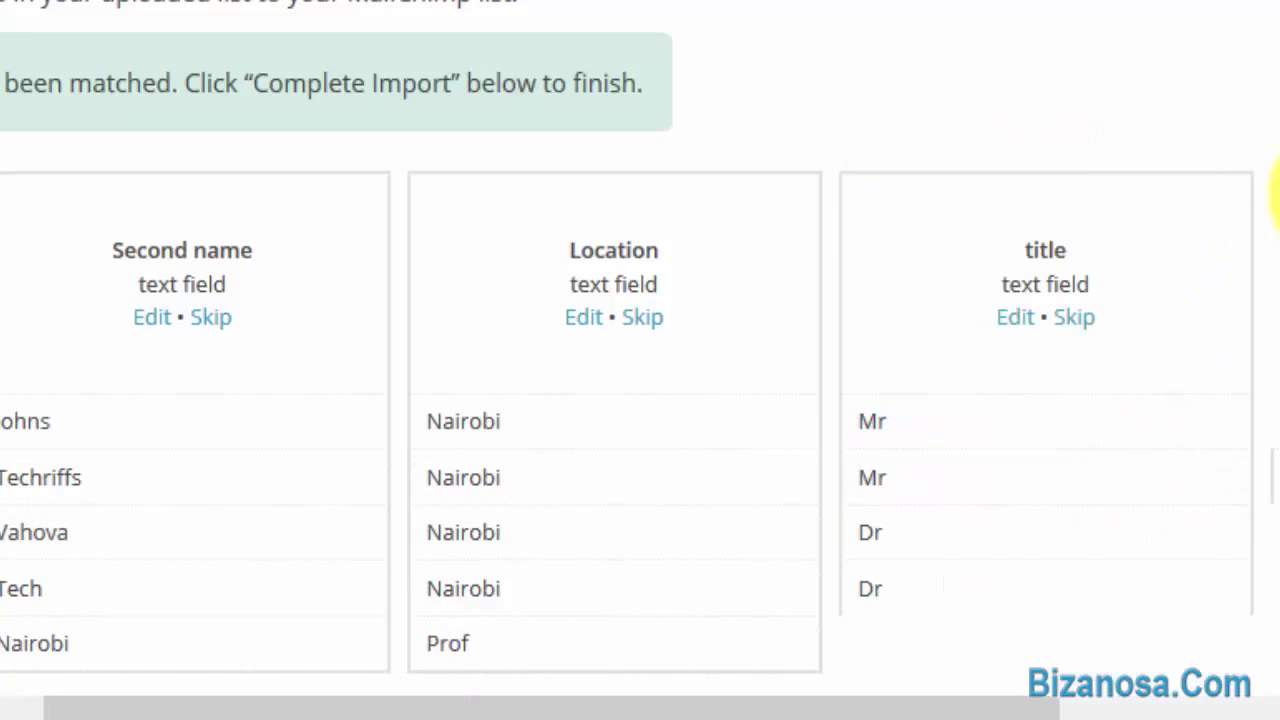
Complete the import and review the six imported subscribers in the table
{"action": "left_click", "coordinate": [14, 689]}
{"action": "left_click", "coordinate": [133, 630]}
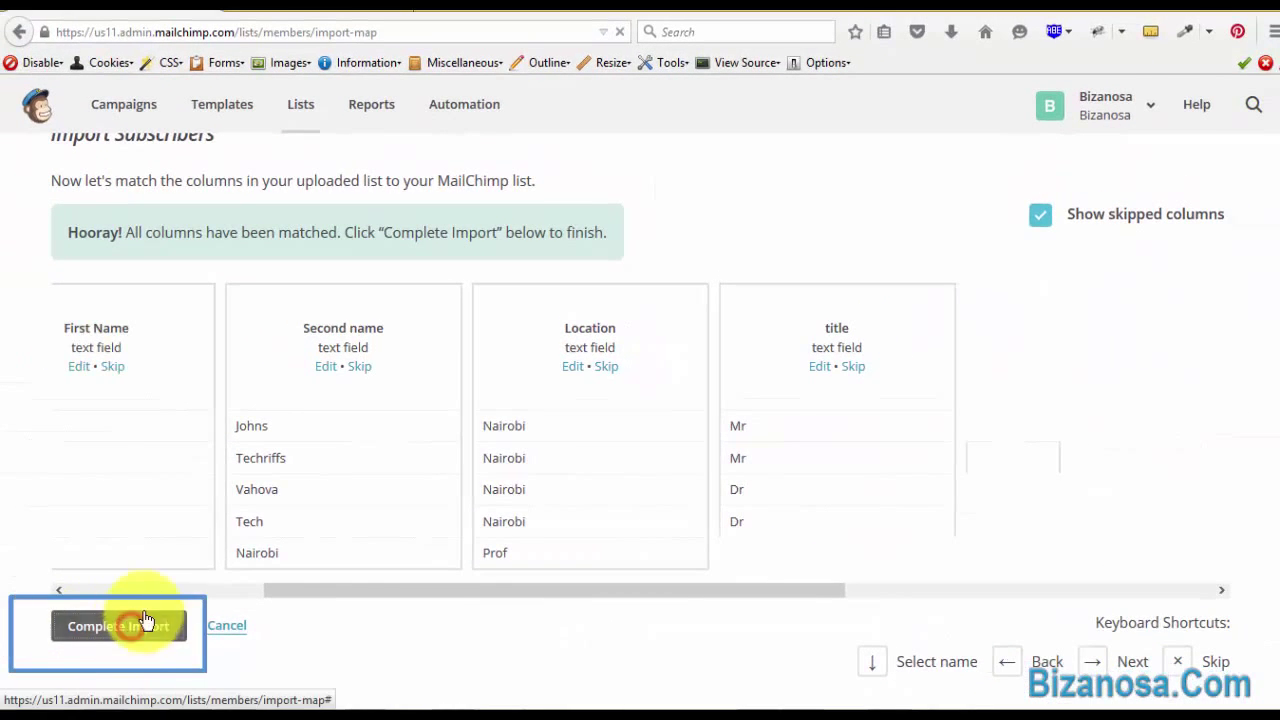
{"action": "scroll", "coordinate": [1272, 350], "scroll_direction": "down", "scroll_amount": 3}
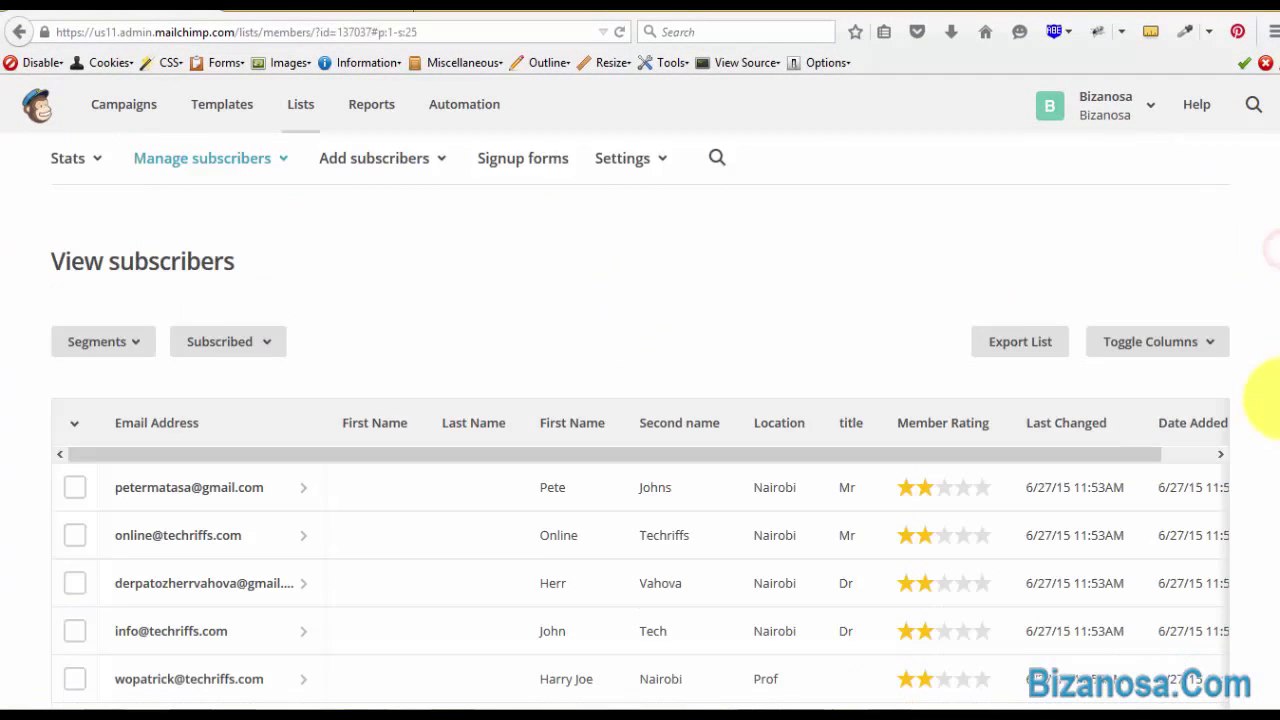
{"action": "scroll", "coordinate": [1272, 480], "scroll_direction": "down", "scroll_amount": 2}
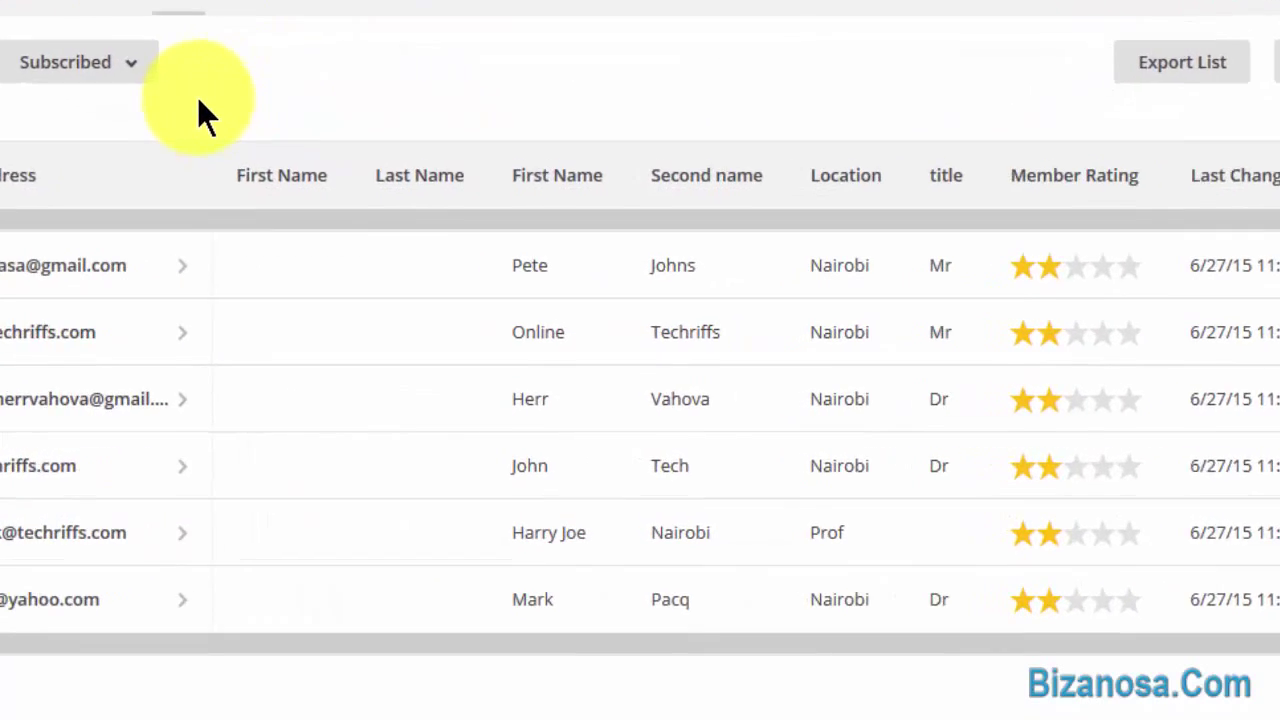
{"action": "scroll", "coordinate": [330, 206], "scroll_direction": "up", "scroll_amount": 3}
In List fields and merge tags, delete the LNAME field, confirming with DELETE
{"action": "left_click", "coordinate": [654, 170]}
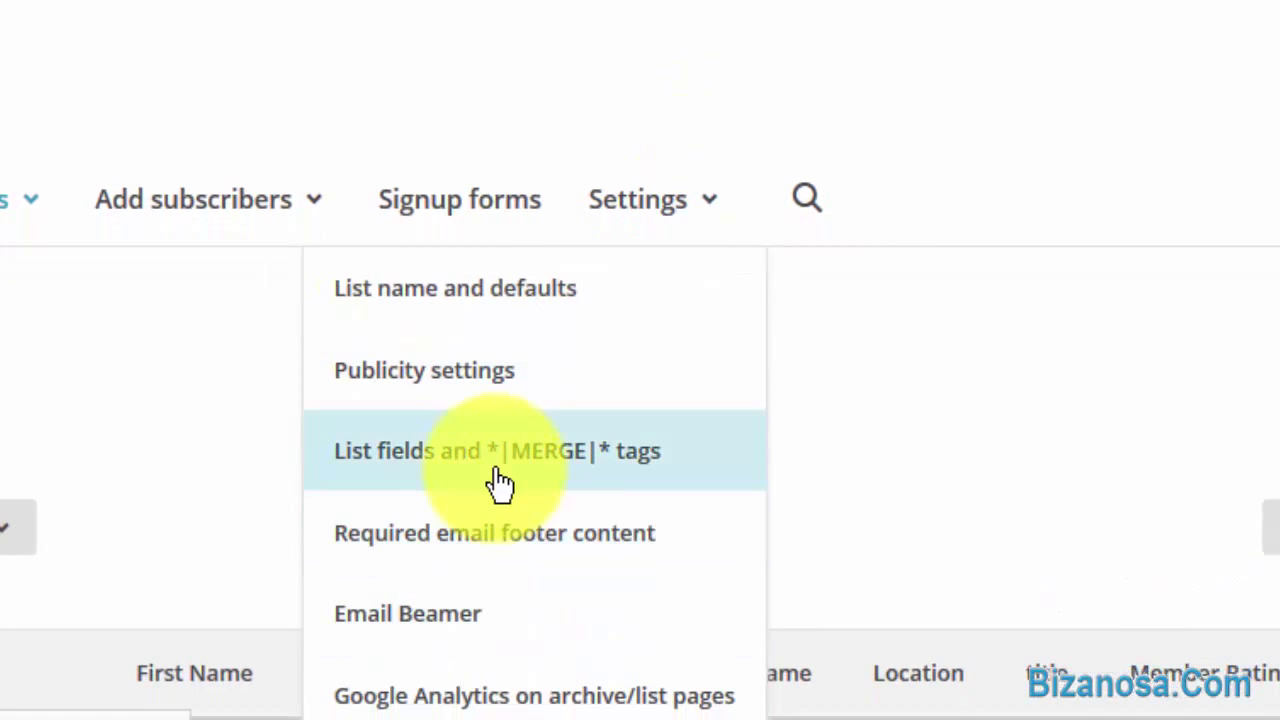
{"action": "left_click", "coordinate": [500, 483]}
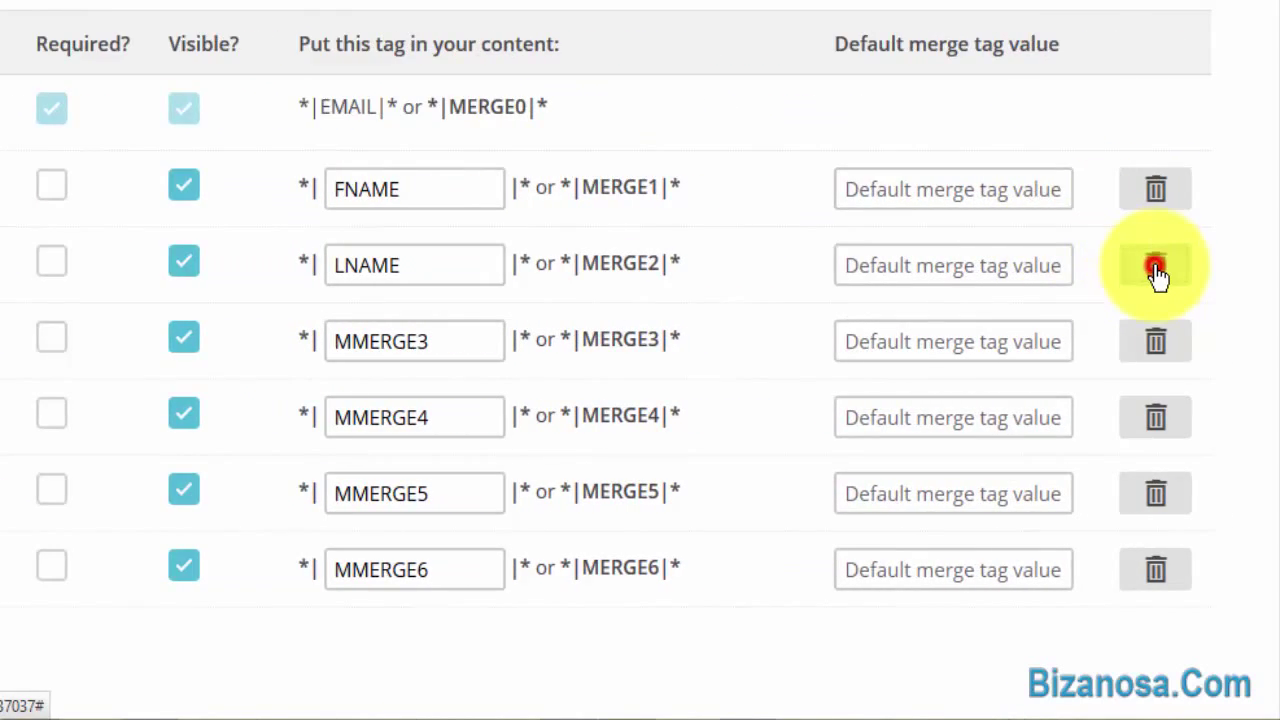
{"action": "left_click", "coordinate": [1155, 266]}
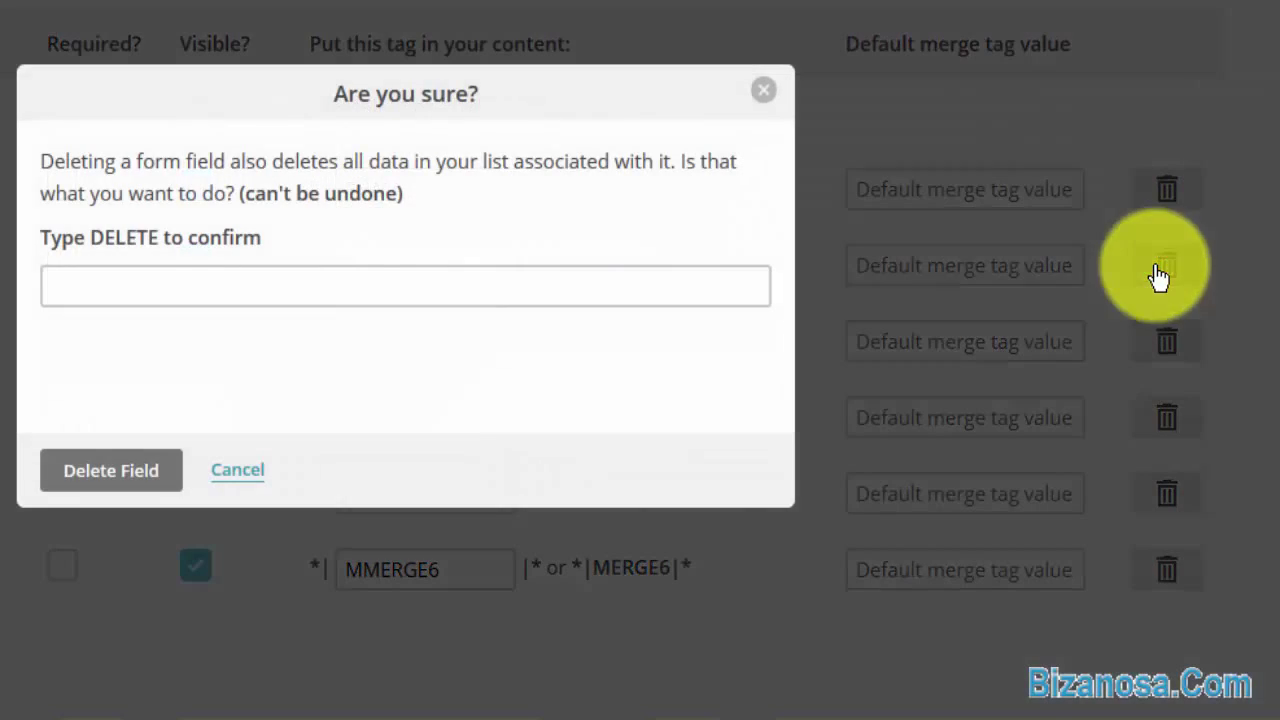
{"action": "left_click", "coordinate": [129, 286]}
{"action": "type", "text": "DELETE"}
{"action": "left_click", "coordinate": [134, 474]}
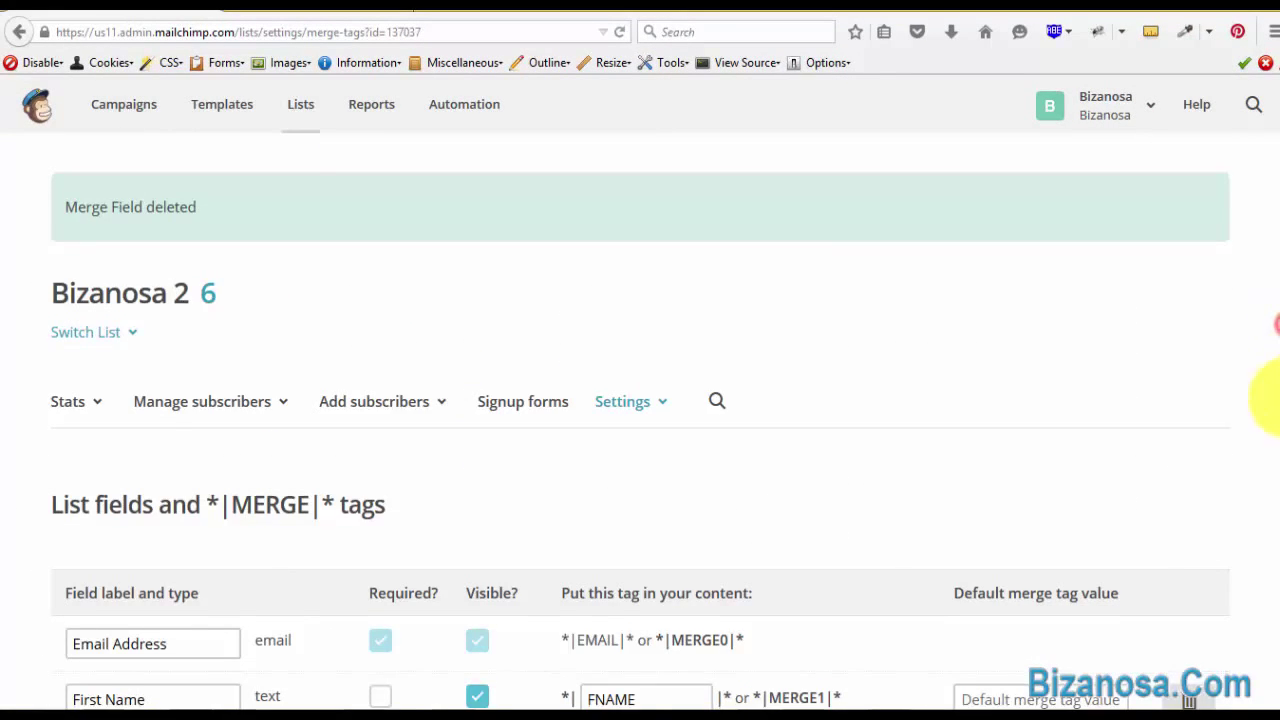
Delete the original empty FNAME field, confirming with DELETE, and save the changes
{"action": "scroll", "coordinate": [1266, 400], "scroll_direction": "down", "scroll_amount": 5}
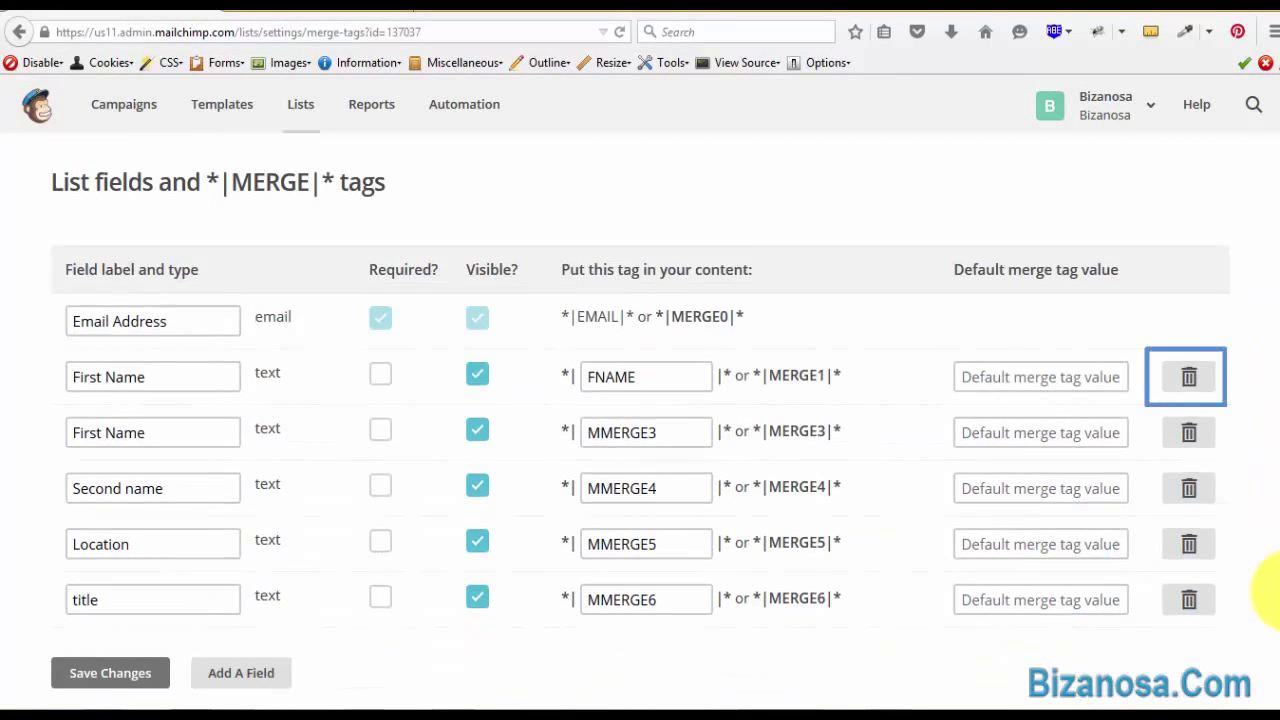
{"action": "left_click", "coordinate": [1189, 377]}
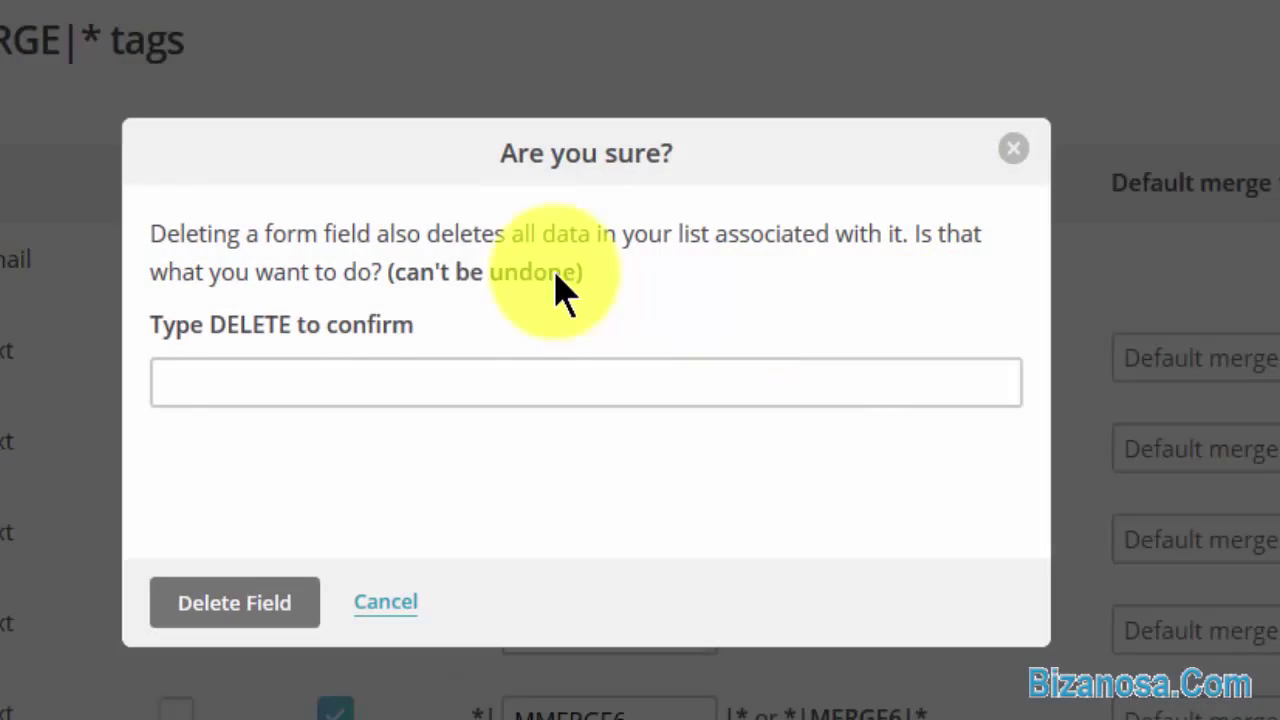
{"action": "left_click", "coordinate": [271, 377]}
{"action": "type", "text": "DELETE"}
{"action": "left_click", "coordinate": [240, 612]}
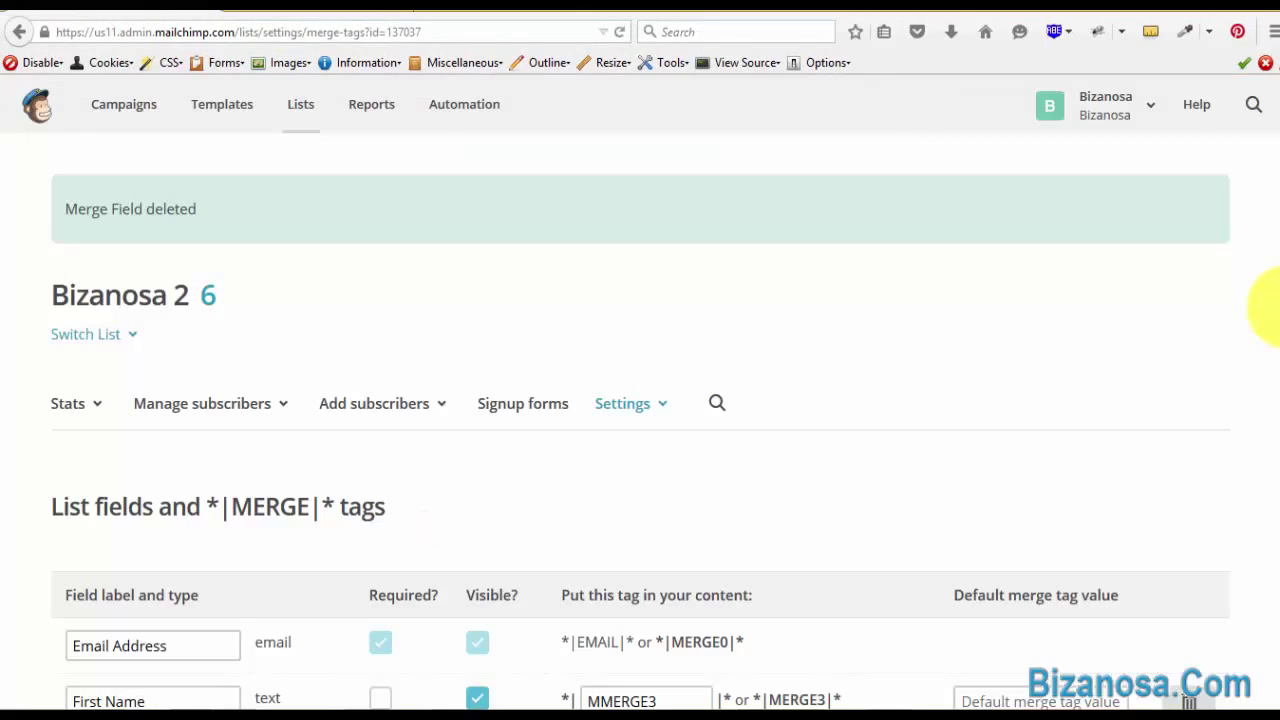
{"action": "scroll", "coordinate": [1265, 450], "scroll_direction": "down", "scroll_amount": 3}
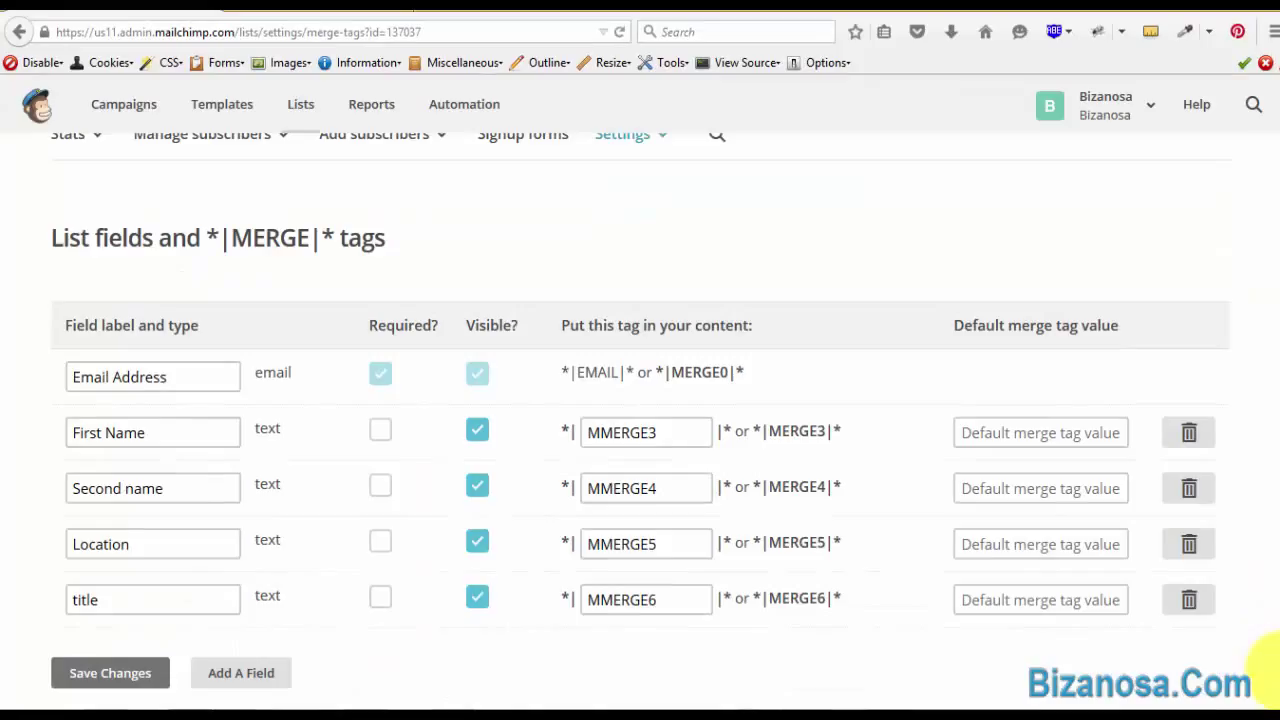
{"action": "left_click", "coordinate": [112, 675]}
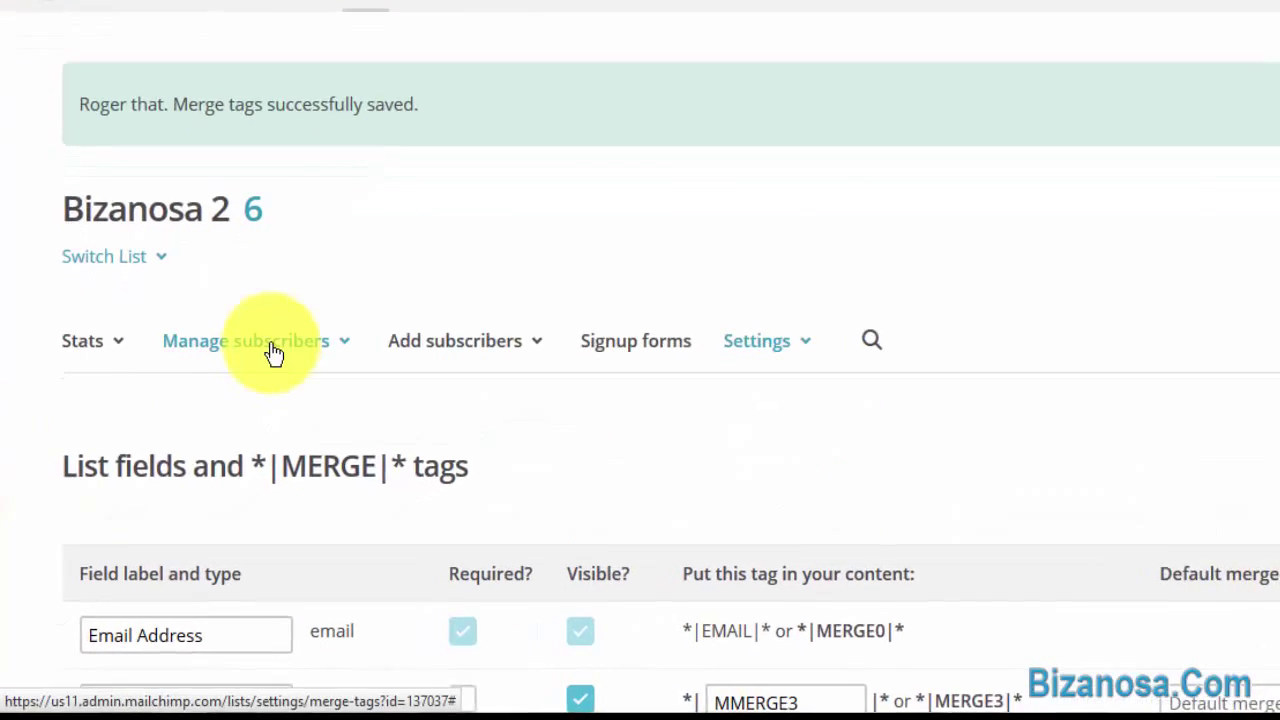
View the Bizanosa 2 subscriber table with Email, First Name, Second name, Location and title
{"action": "left_click", "coordinate": [216, 348]}
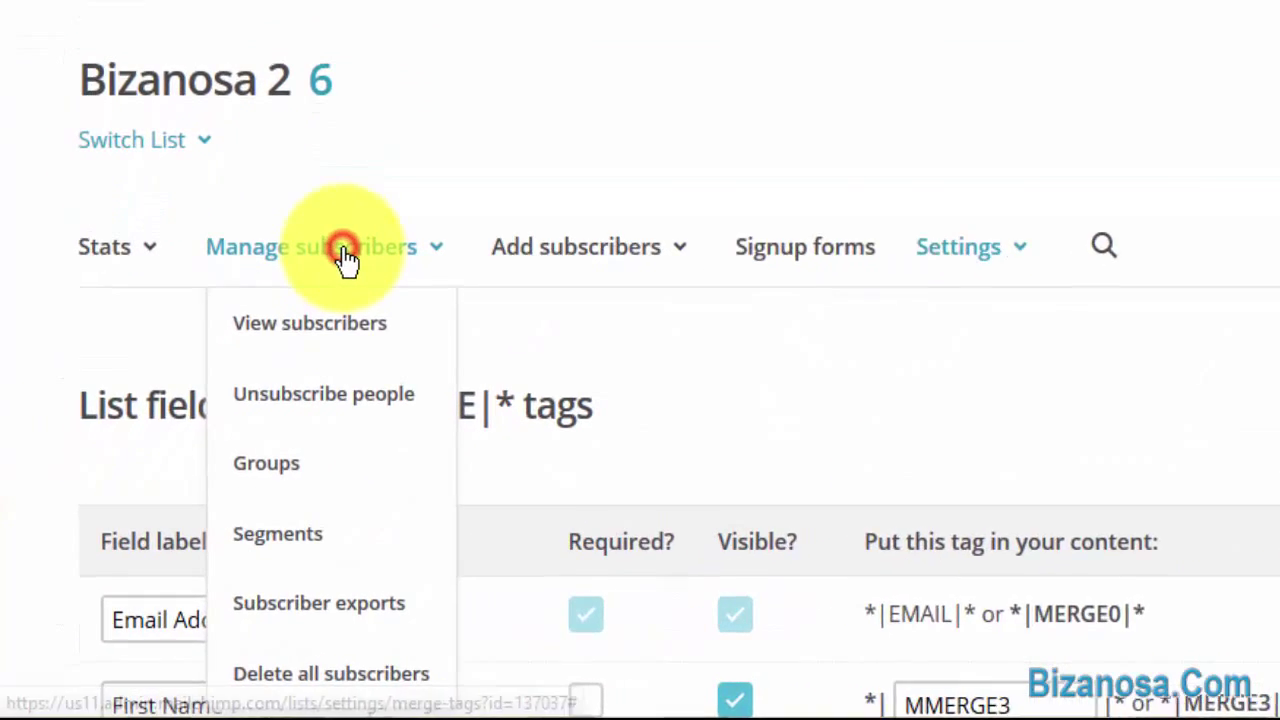
{"action": "left_click", "coordinate": [352, 298]}
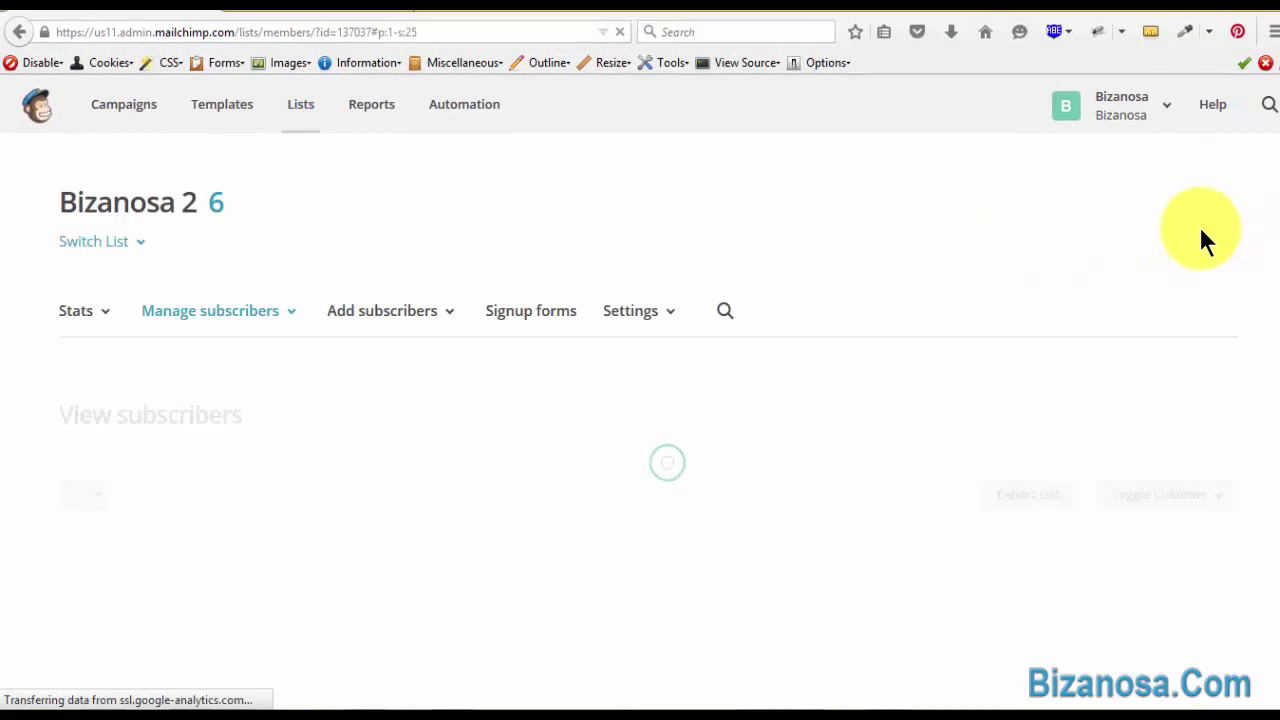
{"action": "left_click_drag", "start_coordinate": [1272, 293], "coordinate": [1273, 527]}
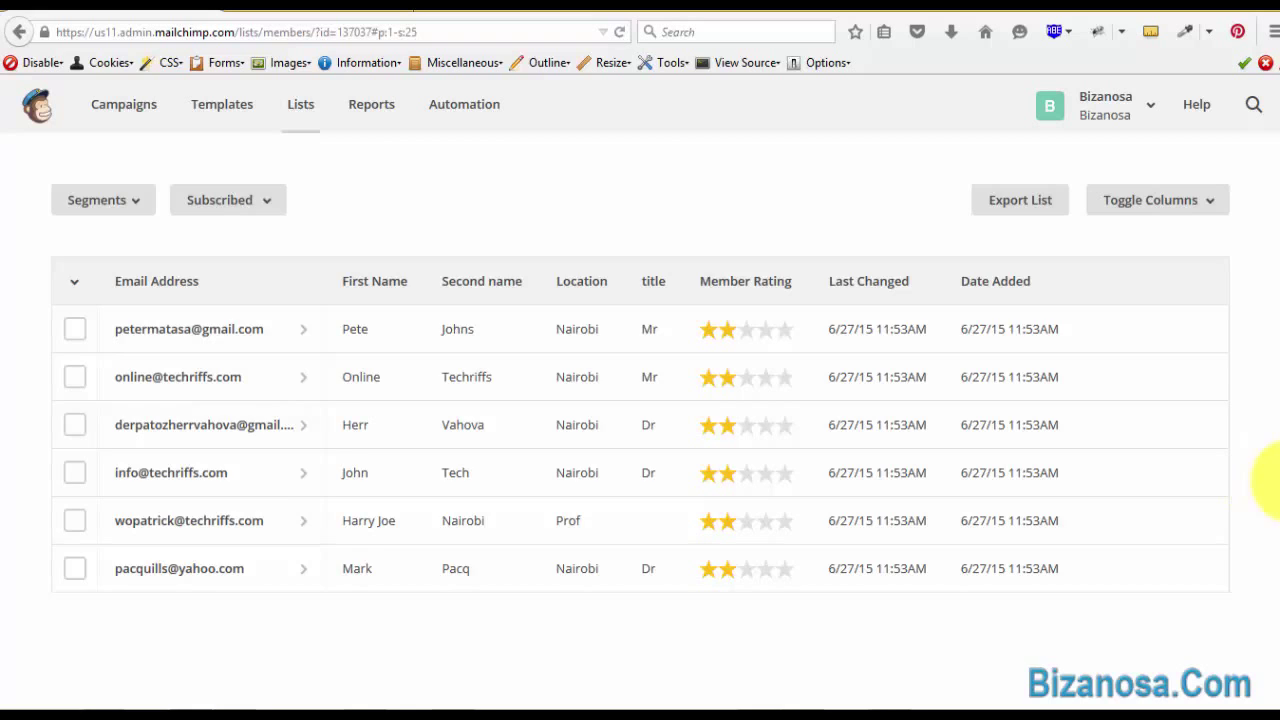
{"action": "scroll", "coordinate": [1268, 280], "scroll_direction": "up", "scroll_amount": 3}
{"action": "scroll", "coordinate": [1265, 330], "scroll_direction": "down", "scroll_amount": 3}
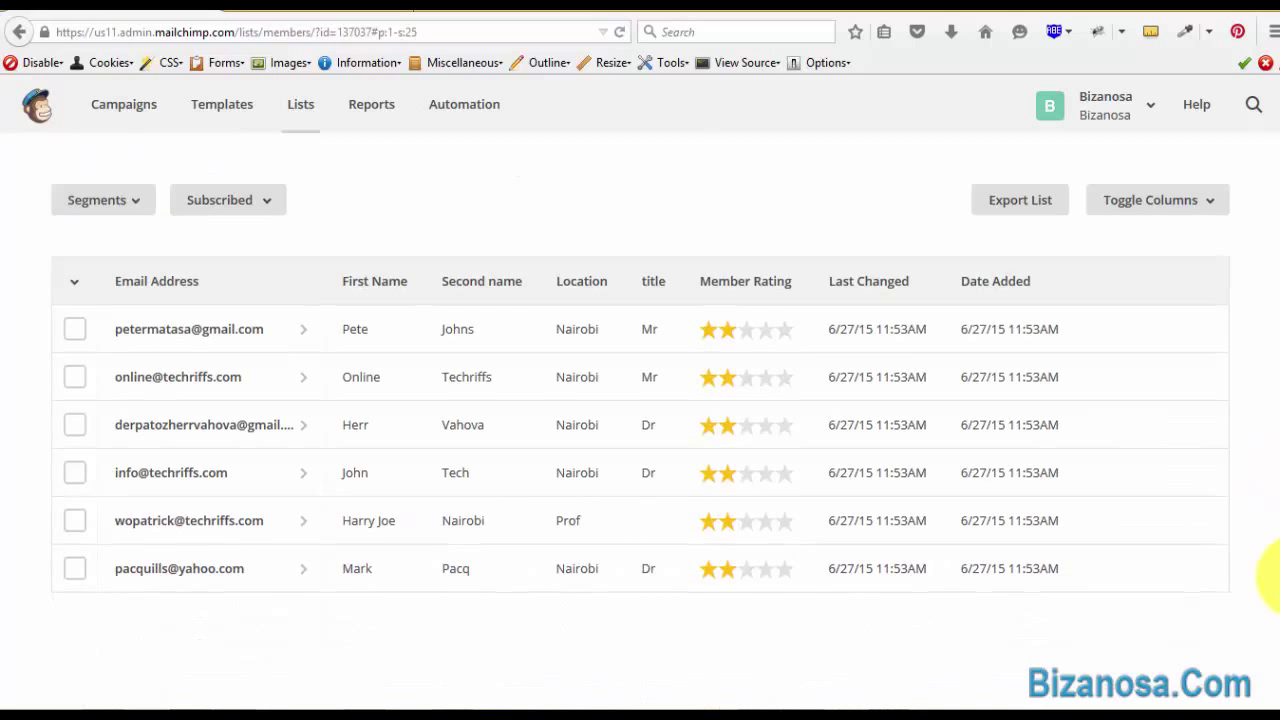